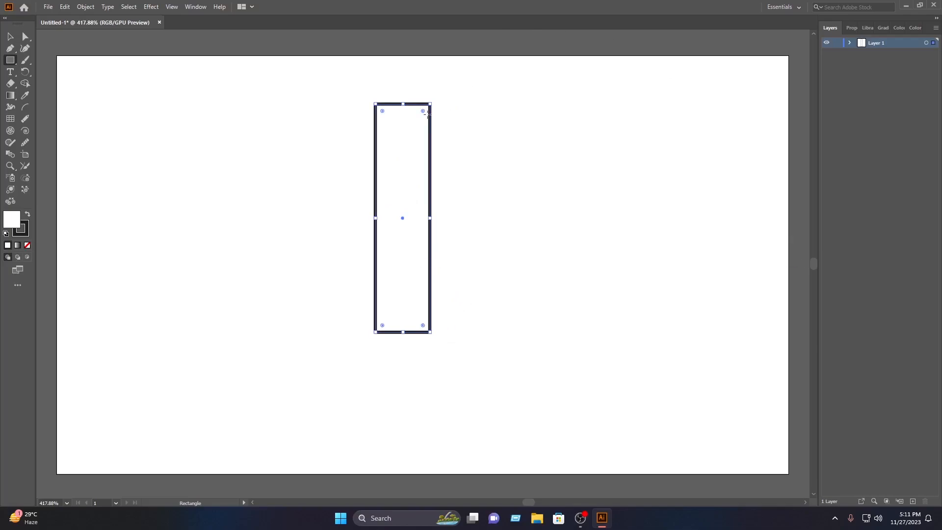
Round the tall rectangle's corners fully to turn it into a pill shape
drag(383, 111, 411, 154)
click(10, 36)
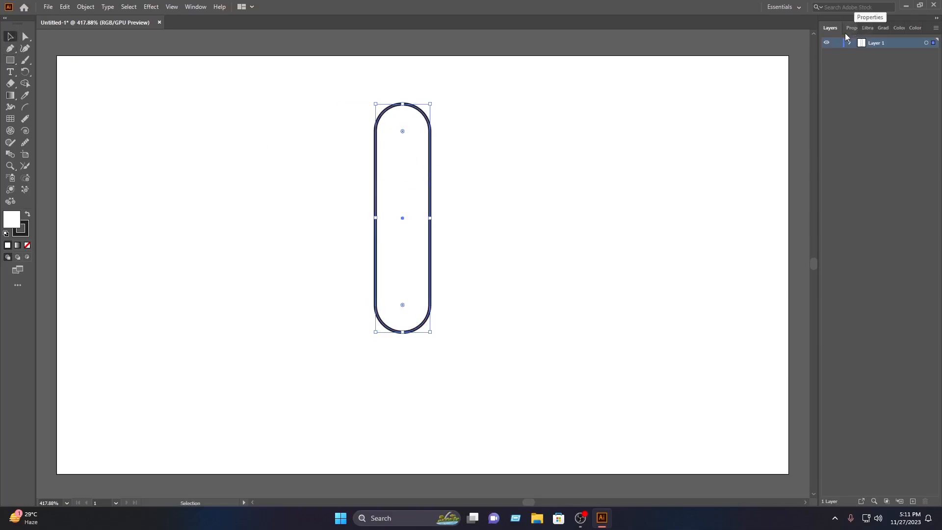
Fill the pill shape with green and remove its stroke
click(851, 28)
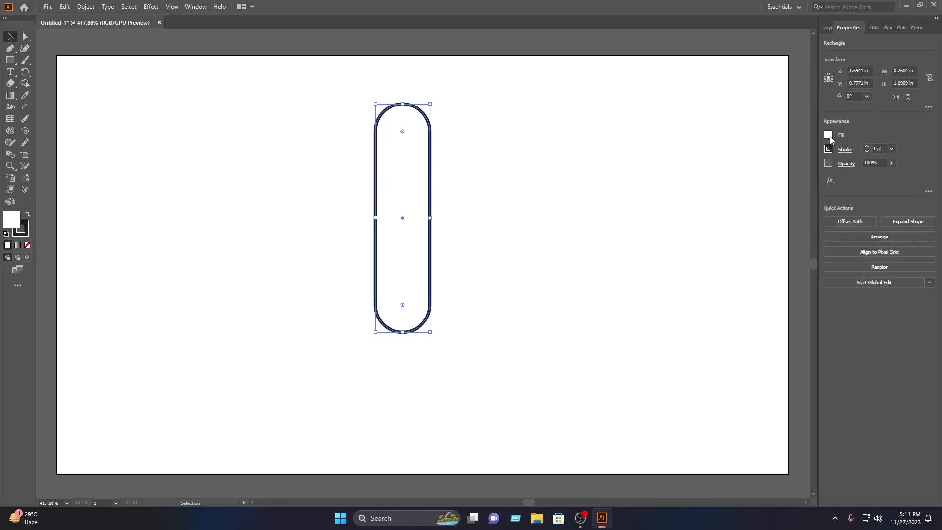
click(829, 135)
click(762, 170)
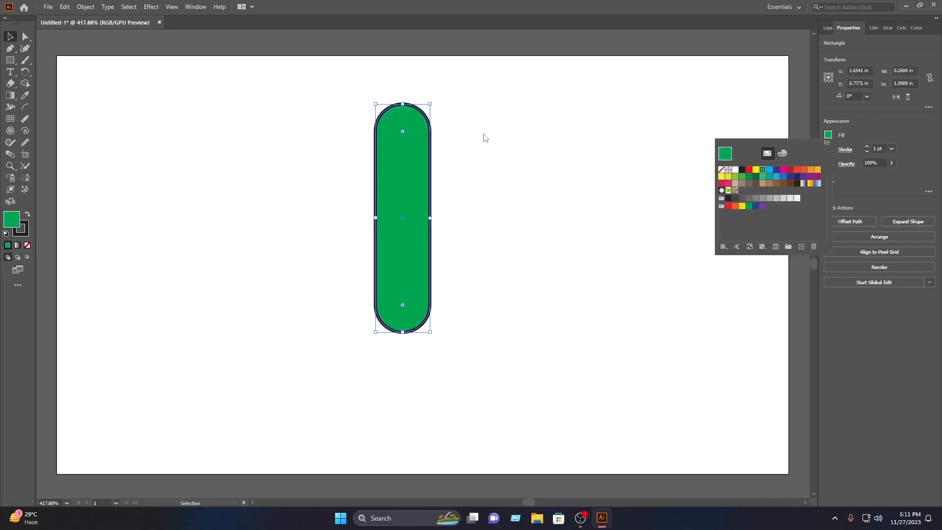
click(896, 129)
click(827, 150)
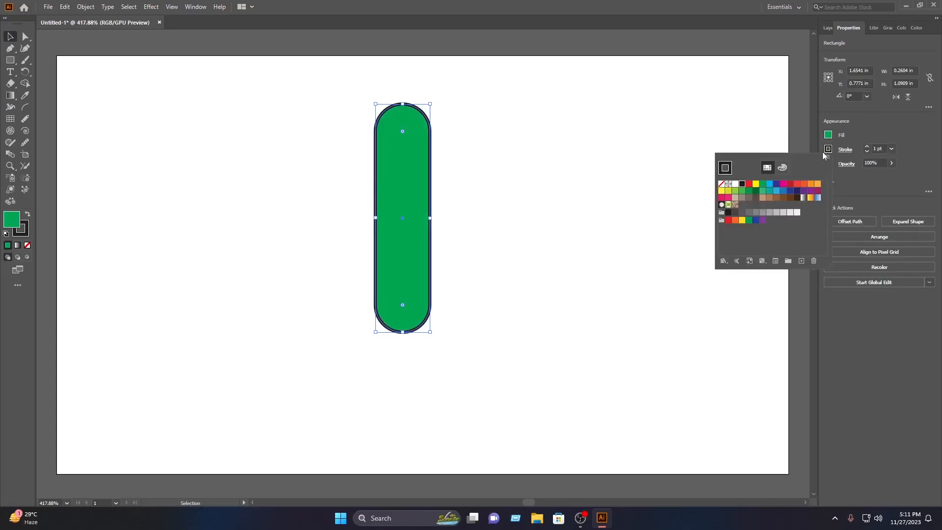
click(721, 185)
Arrange two oppositely tilted copies of the green pill into a V, overlapping their lower ends
mouse_move(416, 193)
mouse_down()
mouse_move(391, 193)
mouse_move(426, 204)
mouse_move(441, 187)
mouse_move(407, 208)
mouse_move(413, 213)
mouse_up()
drag(395, 273, 493, 241)
key(Down)
key(Left)
key(Left)
key(Down)
key(Right)
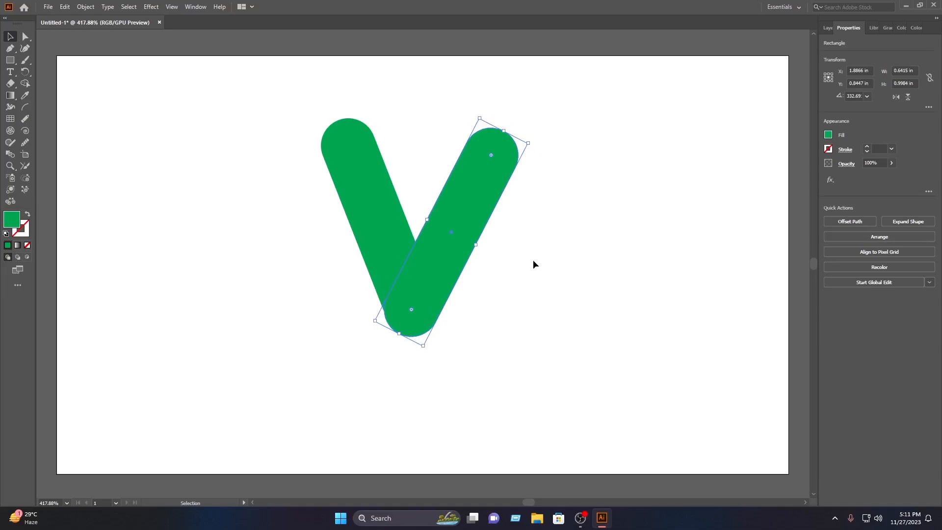
Change the fill of the V's right pill to light blue
click(535, 262)
click(417, 273)
click(828, 134)
click(770, 174)
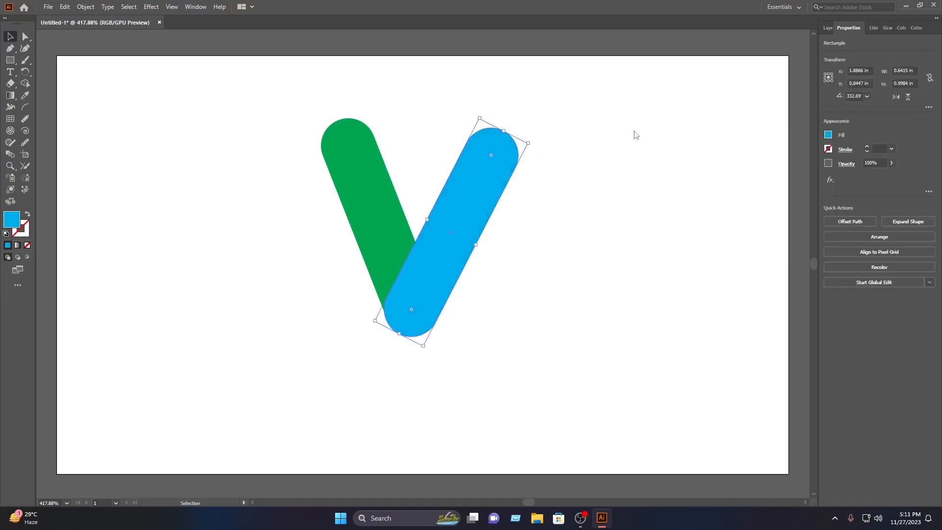
click(565, 220)
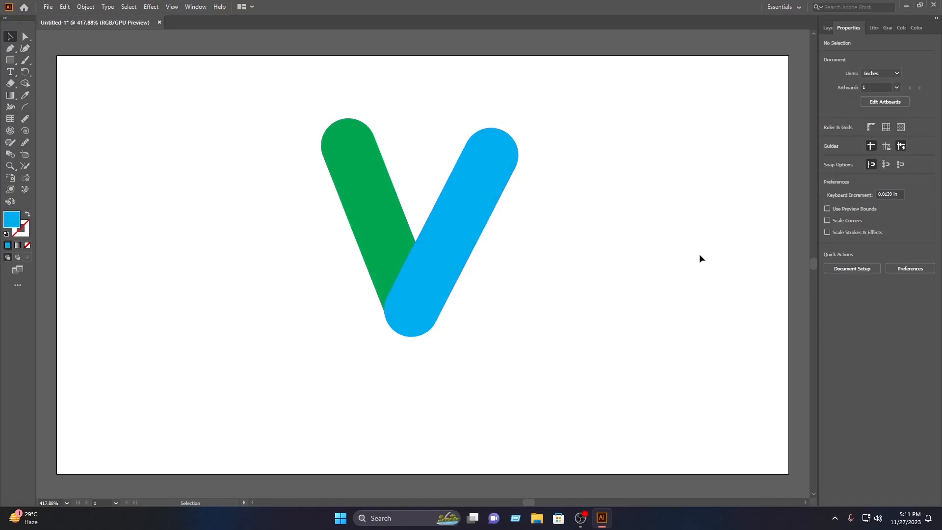
Draw a circle about 0.31 in wide over the joint at the V's lower end
click(10, 60)
click(49, 72)
drag(381, 269, 446, 299)
key(v)
click(450, 296)
click(416, 284)
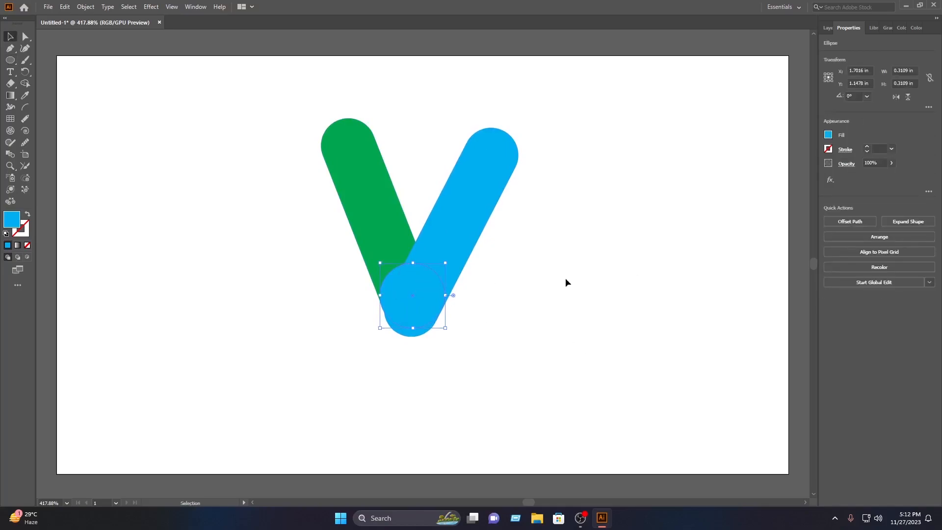
Fill the circle at the V's joint with dark navy blue
click(828, 135)
click(794, 177)
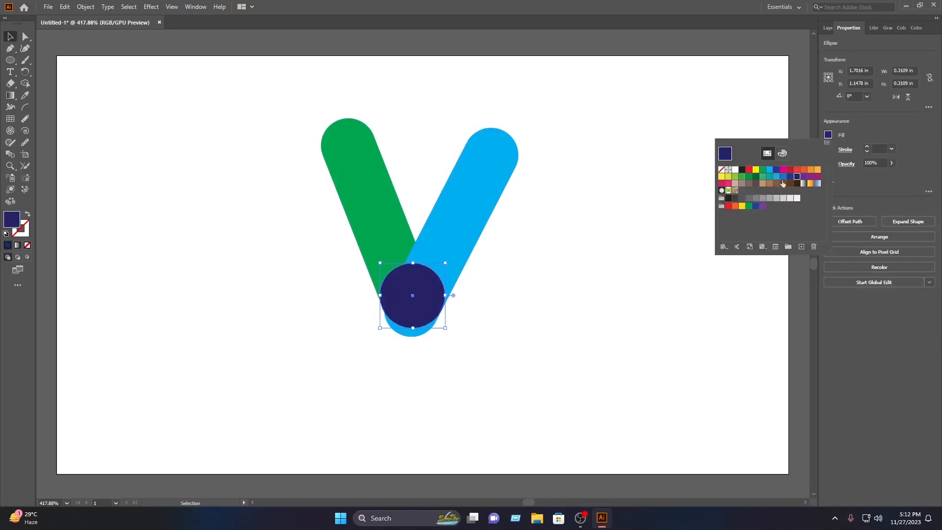
click(621, 253)
Enlarge the navy circle to about 0.33 in and nudge it to cover the width of the V's joint
key(ctrl+plus)
drag(560, 307, 540, 311)
click(400, 297)
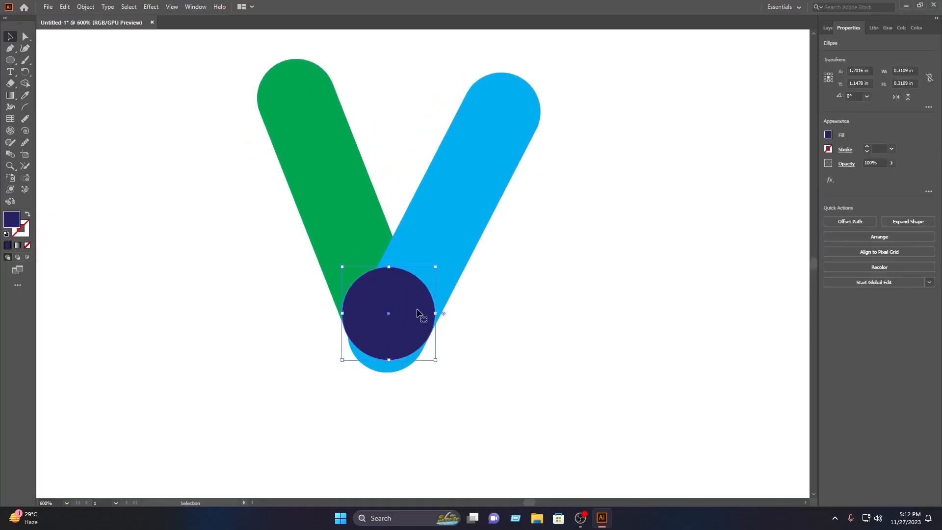
key(Right)
key(Left)
drag(431, 310, 440, 313)
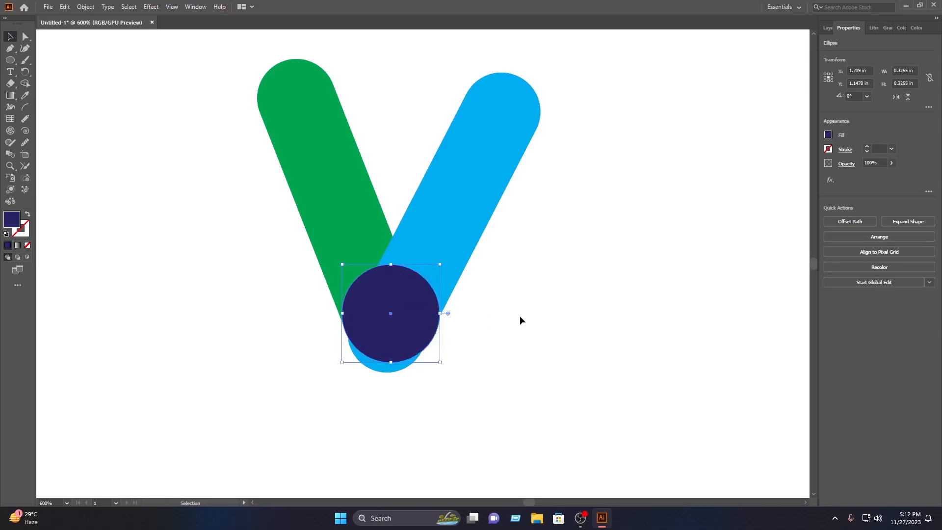
key(Left)
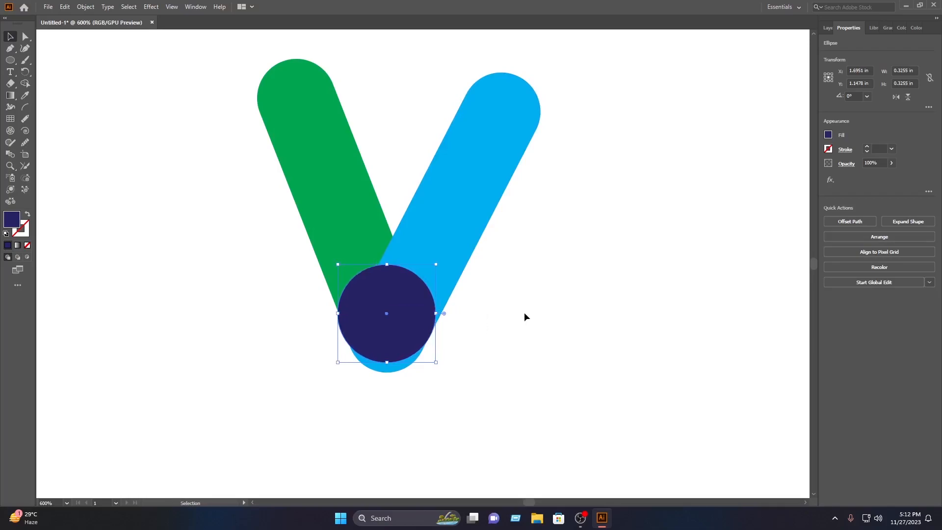
click(524, 312)
Remove the blue area protruding below the navy circle from the selected artwork with the Shape Builder tool
drag(486, 422, 263, 57)
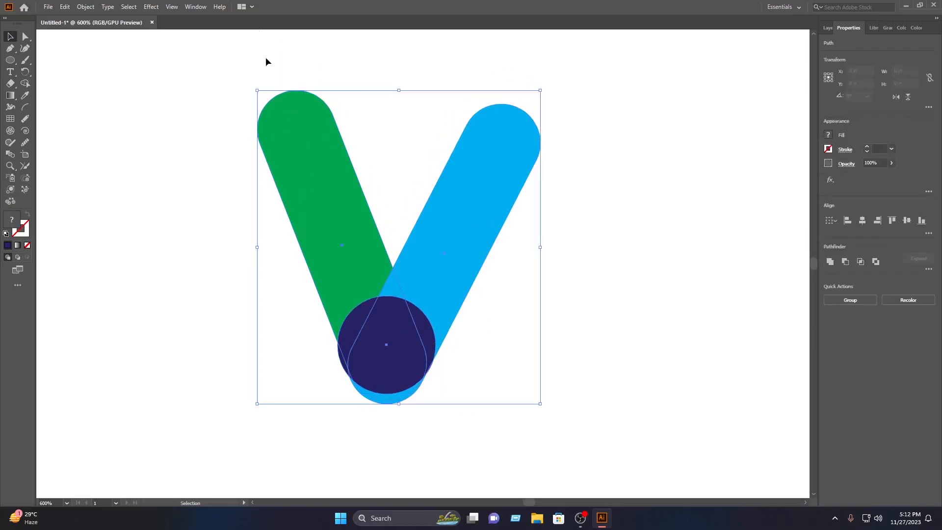
click(25, 83)
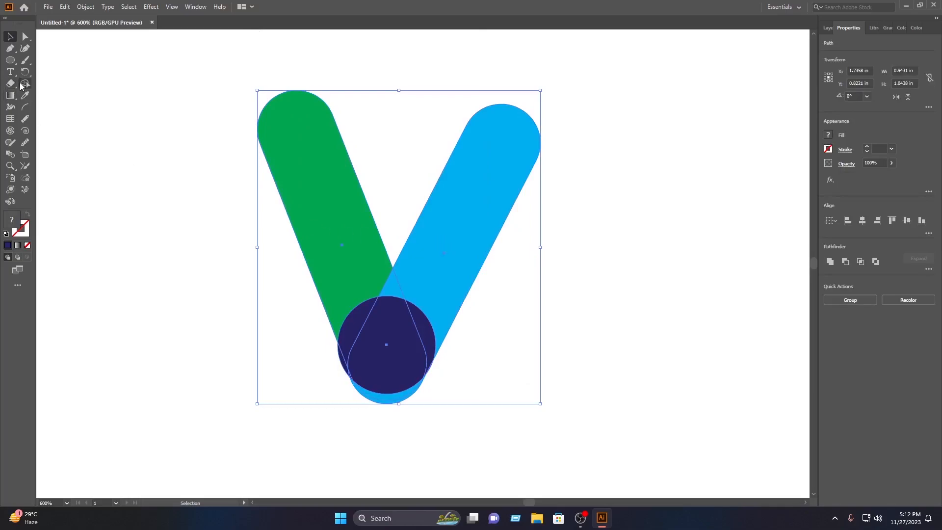
alt+click(391, 401)
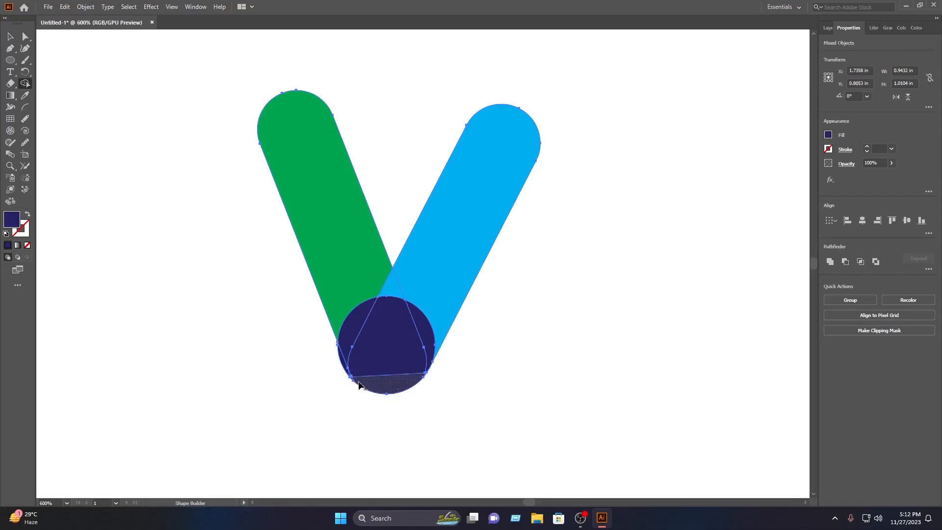
click(10, 36)
click(158, 142)
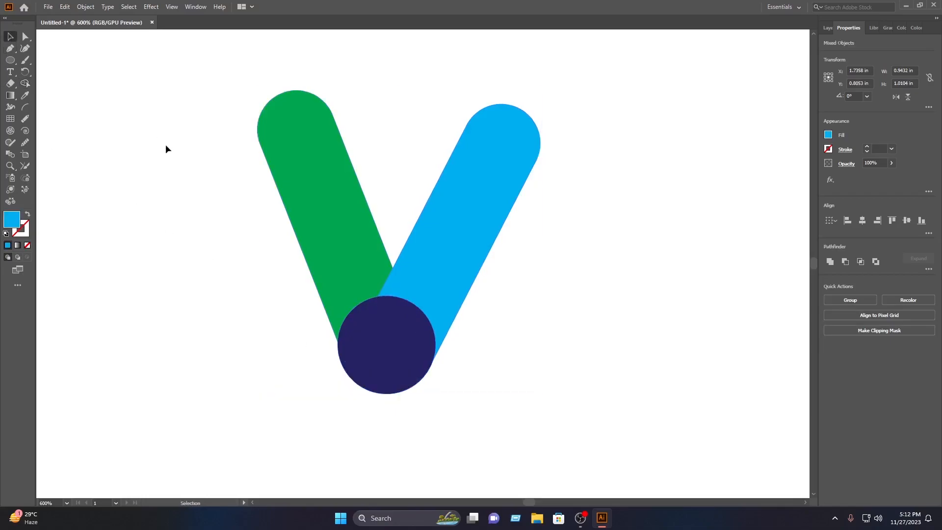
Duplicate the navy circle in place and shorten the copy to about 0.29 in high, keeping the lower edges aligned
scroll(515, 314, down, 3)
scroll(518, 314, up, 1)
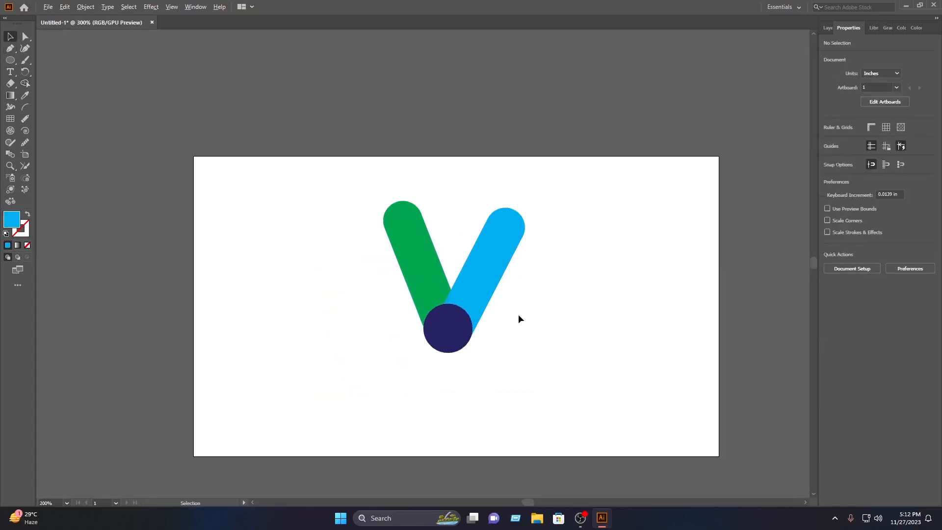
drag(580, 349, 510, 352)
scroll(389, 343, up, 3)
scroll(390, 344, down, 4)
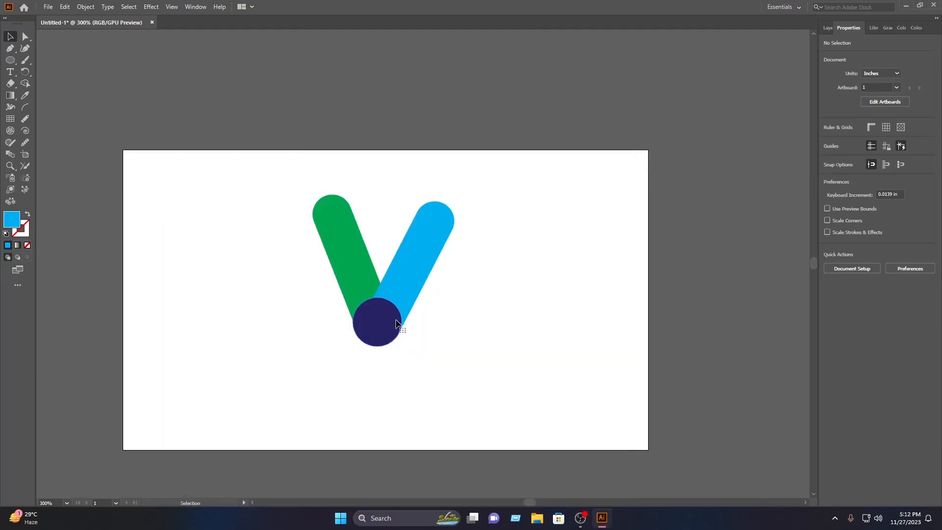
click(387, 325)
alt+drag(376, 320, 378, 346)
click(459, 320)
click(378, 349)
click(507, 345)
Fill the front circle copy with red and narrow it toward the left, exposing a navy crescent behind it
click(387, 324)
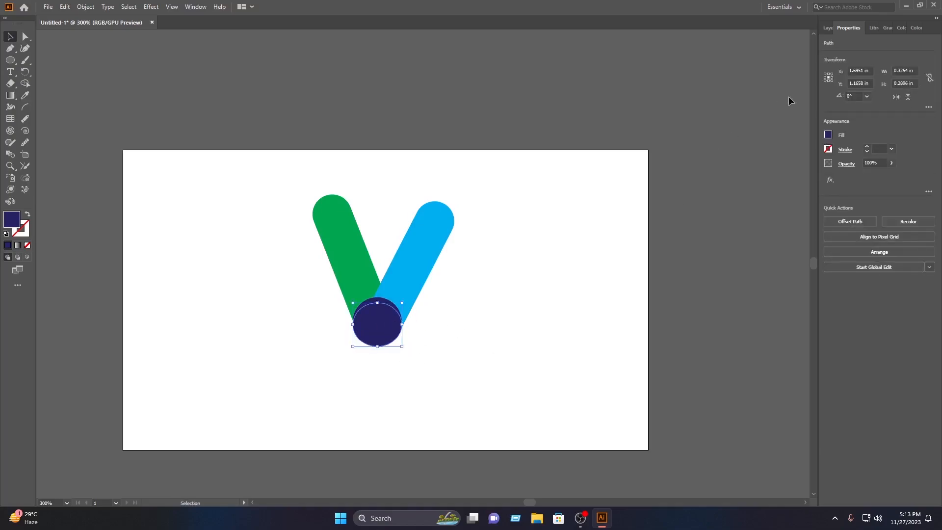
click(828, 136)
click(749, 173)
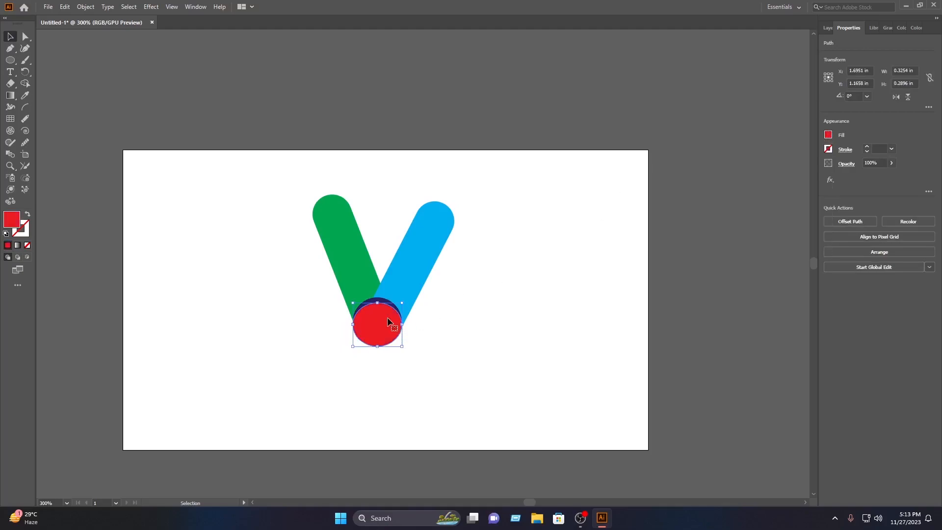
drag(402, 324, 375, 324)
click(458, 319)
click(547, 315)
Apply a linear gradient to the green bar and set its right color stop to light blue
scroll(380, 356, up, 3)
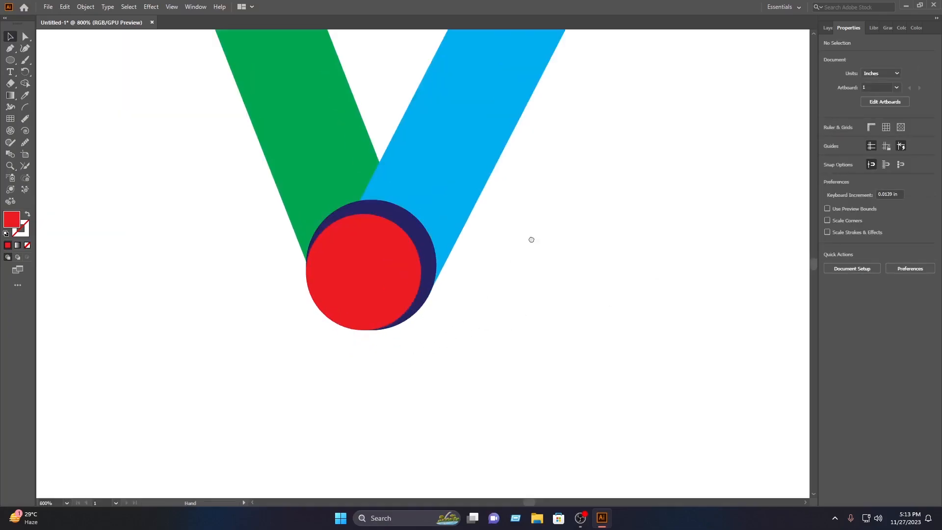
scroll(548, 328, down, 3)
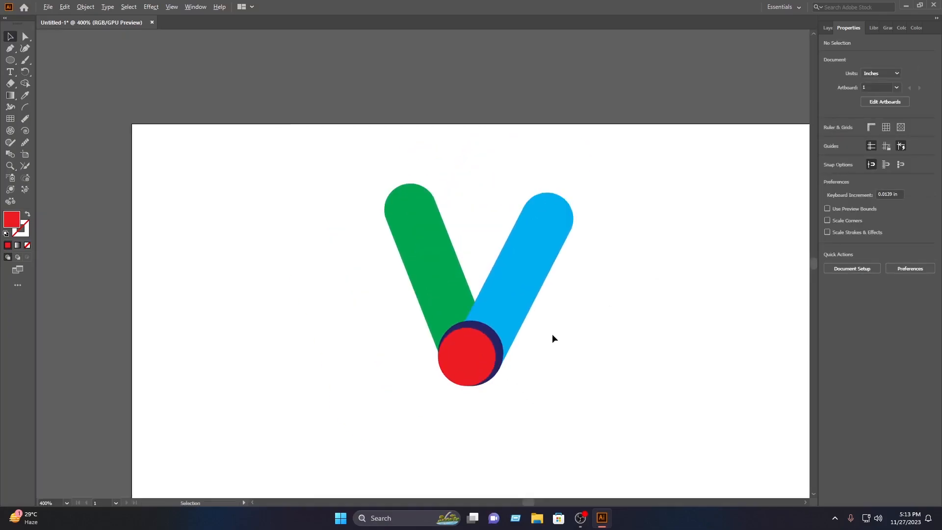
scroll(553, 338, down, 1)
click(470, 283)
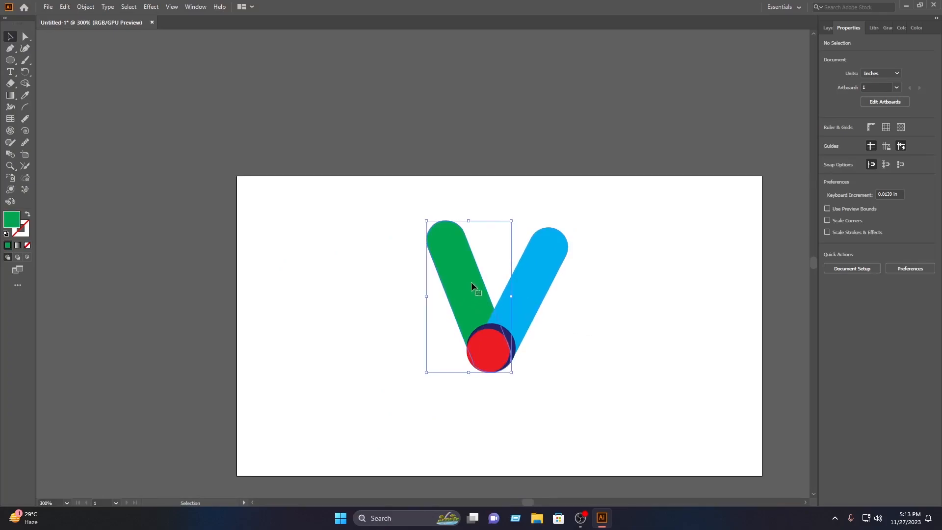
click(10, 95)
click(463, 280)
click(511, 296)
click(828, 135)
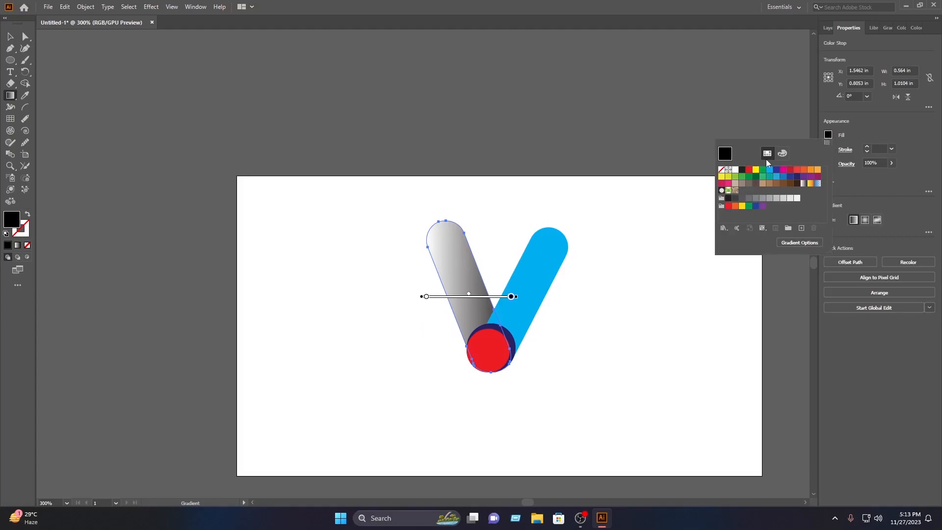
click(770, 169)
Set the left color stop of the left bar's gradient to indigo blue
click(426, 296)
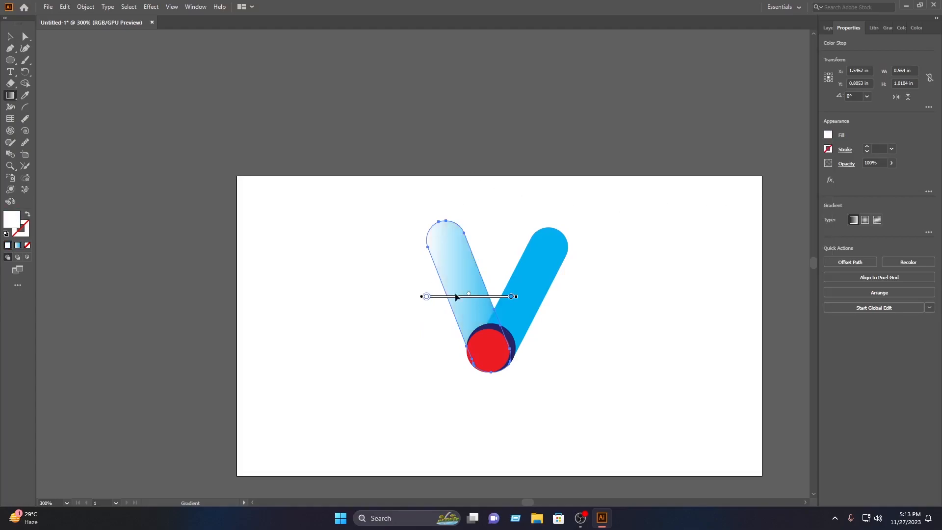
click(828, 137)
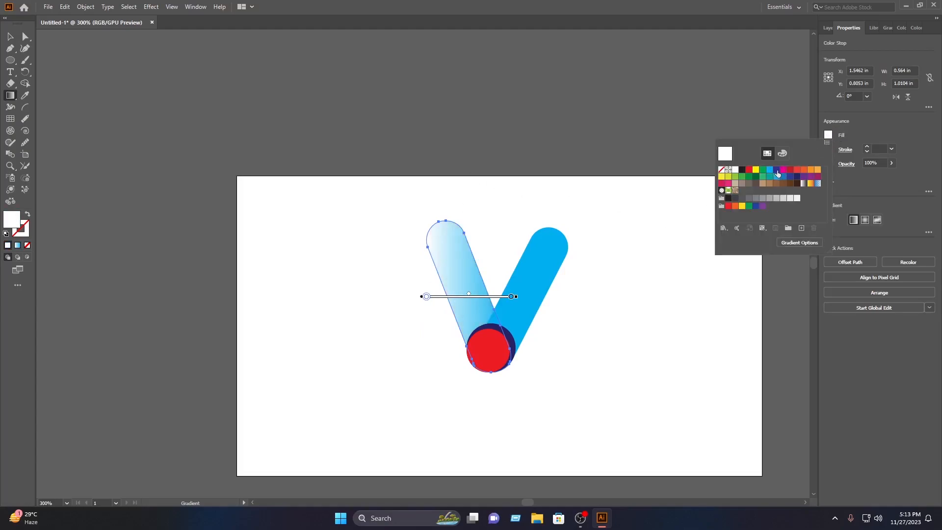
click(776, 171)
click(9, 37)
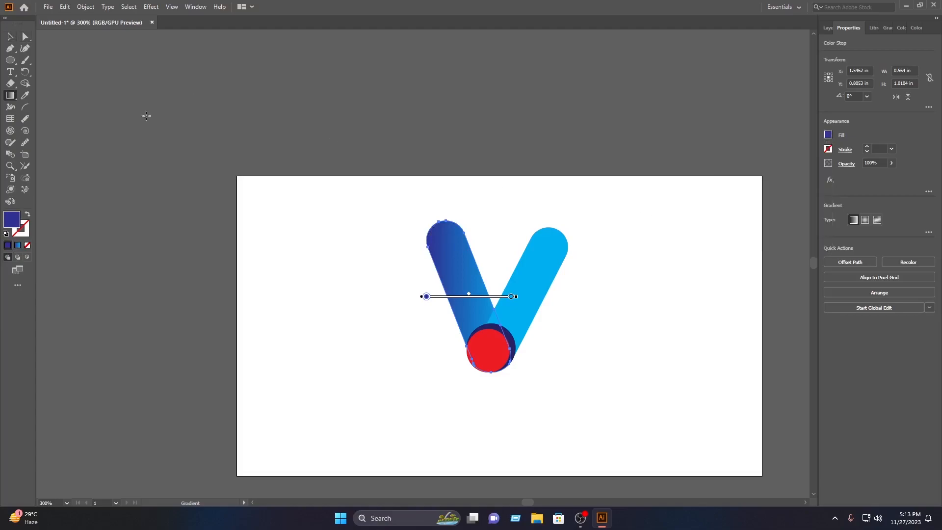
key(v)
Apply a linear gradient to the V's right bar and set its right color stop to indigo blue
click(468, 281)
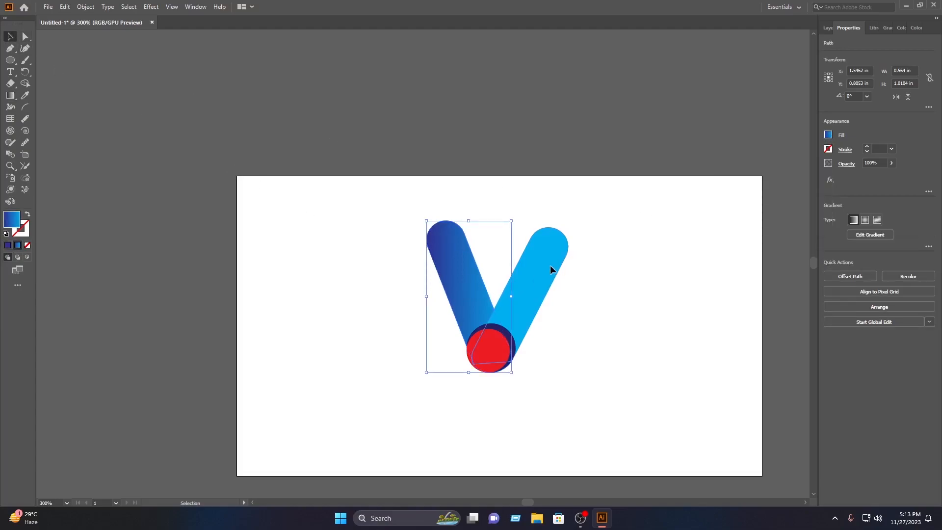
click(550, 265)
click(11, 96)
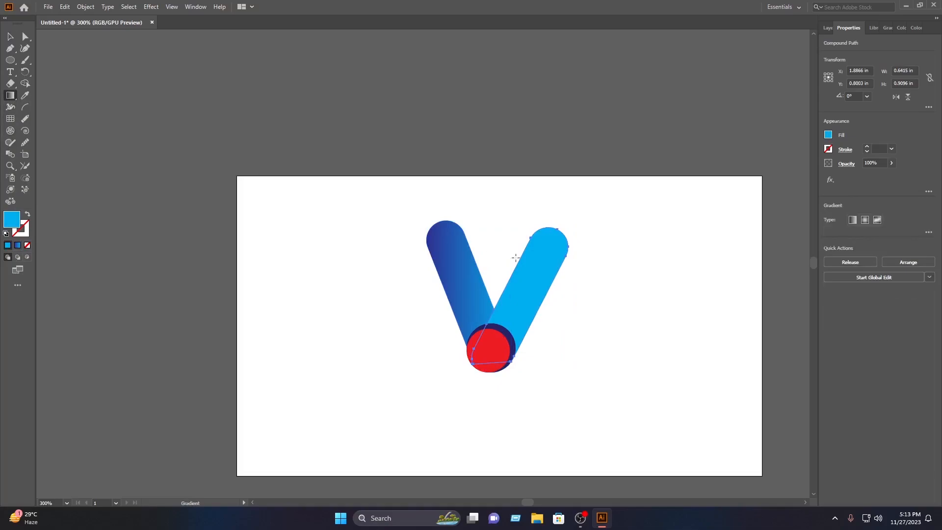
click(539, 272)
click(568, 296)
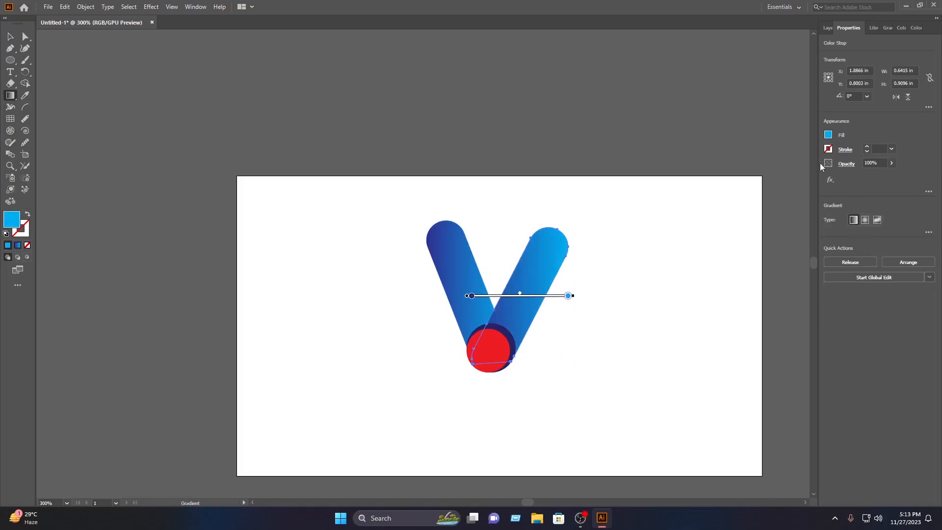
click(828, 135)
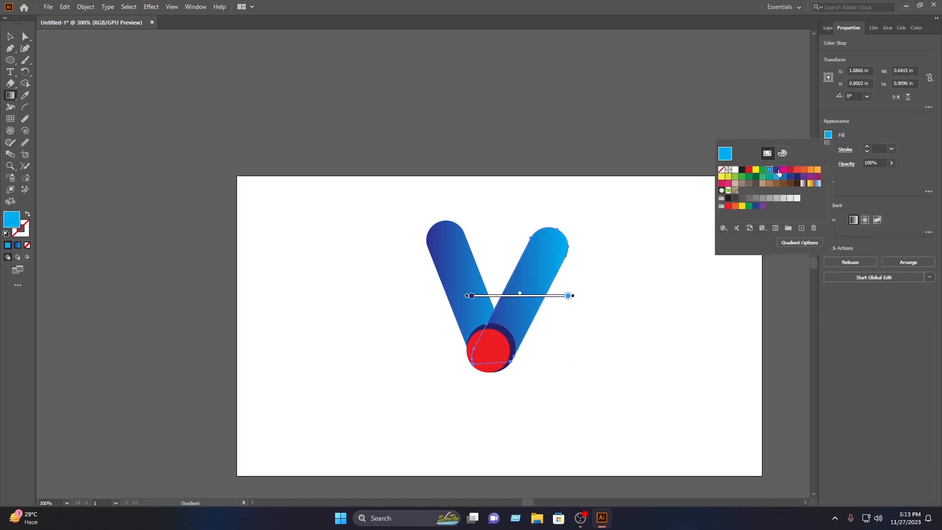
click(777, 170)
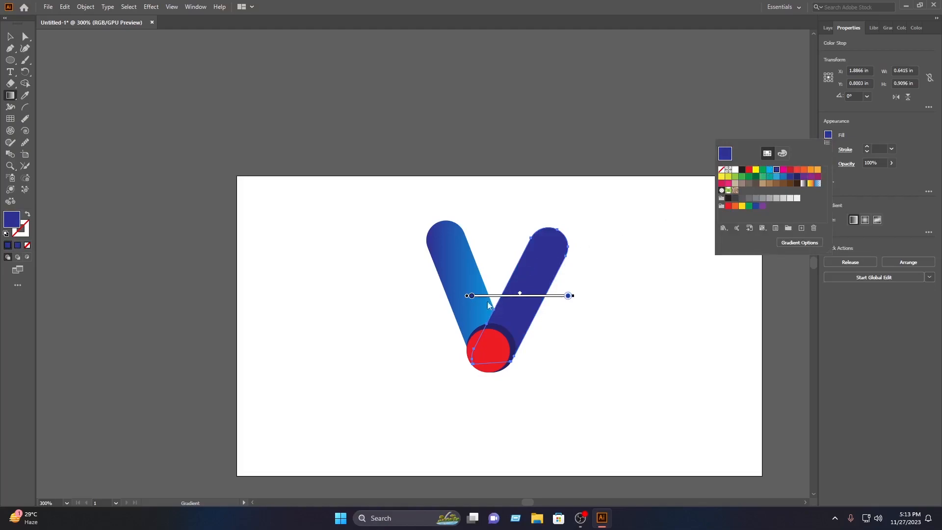
Set the left color stop of the right bar's gradient to magenta
double_click(471, 296)
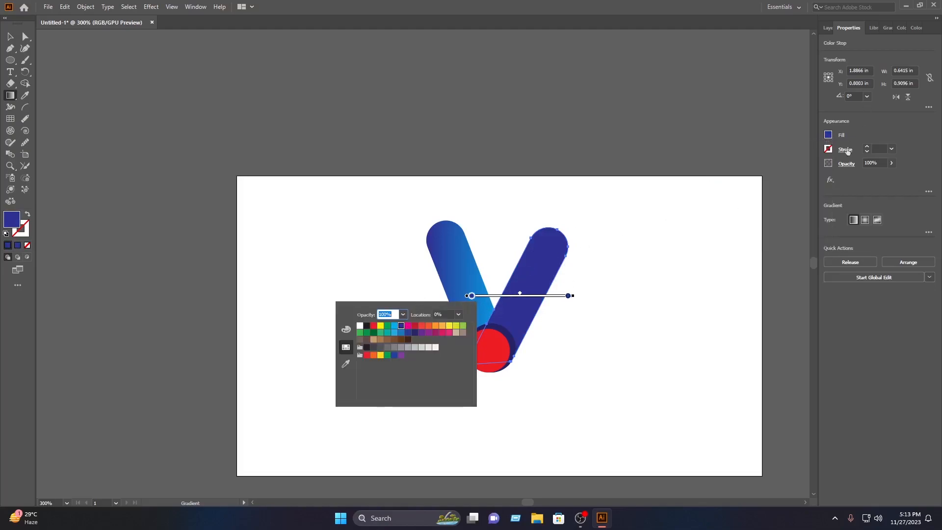
click(828, 136)
click(828, 135)
click(783, 171)
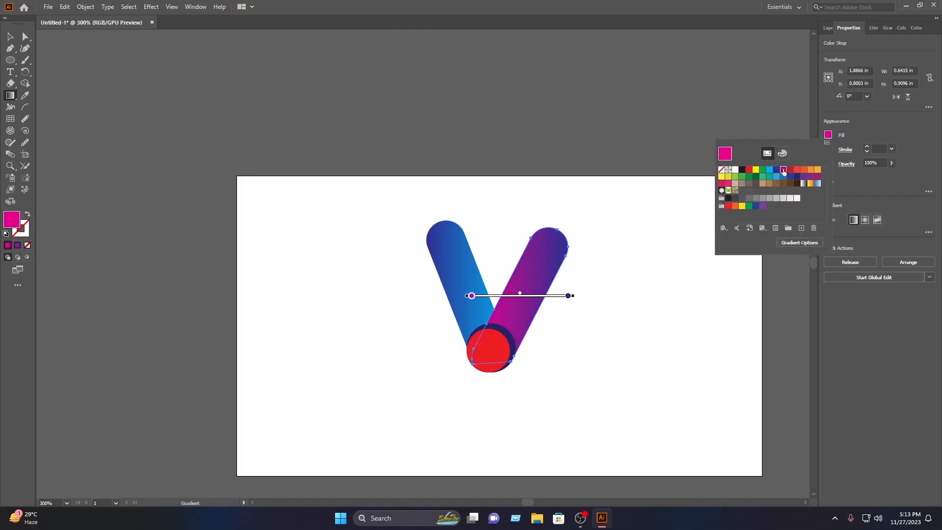
click(104, 102)
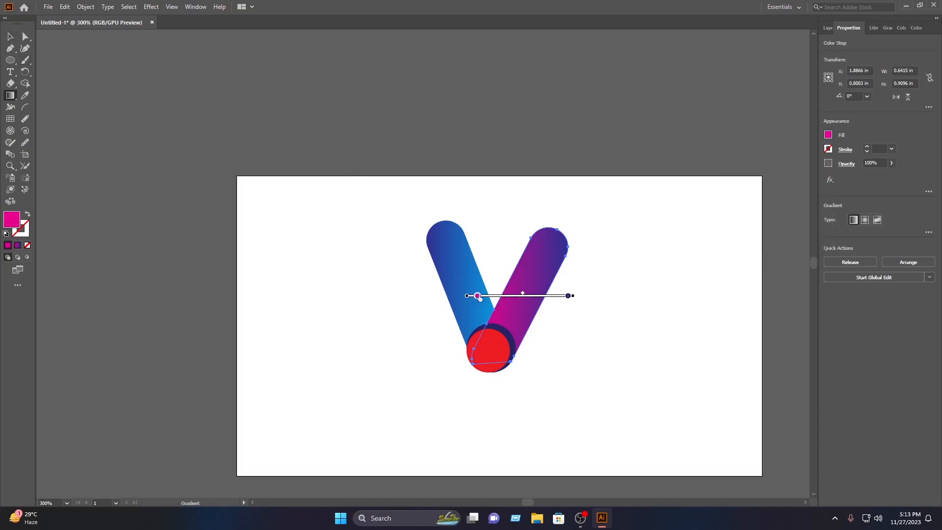
Apply a linear gradient to the red circle at the V's joint and set its left color stop to light blue
click(10, 37)
click(339, 229)
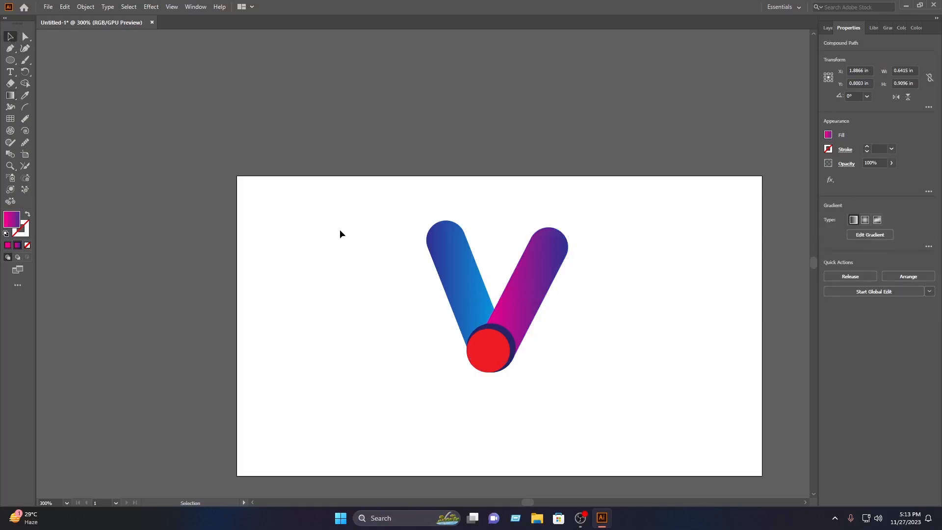
click(498, 354)
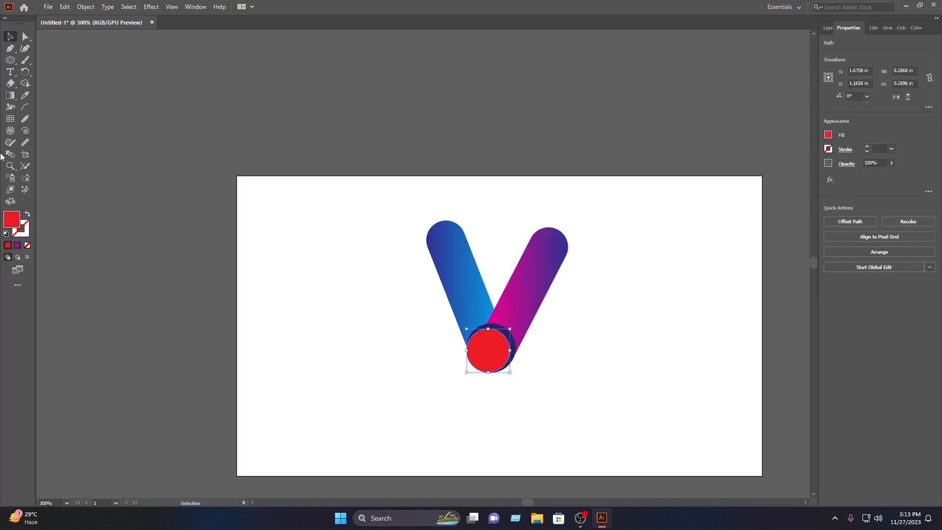
click(10, 95)
click(481, 356)
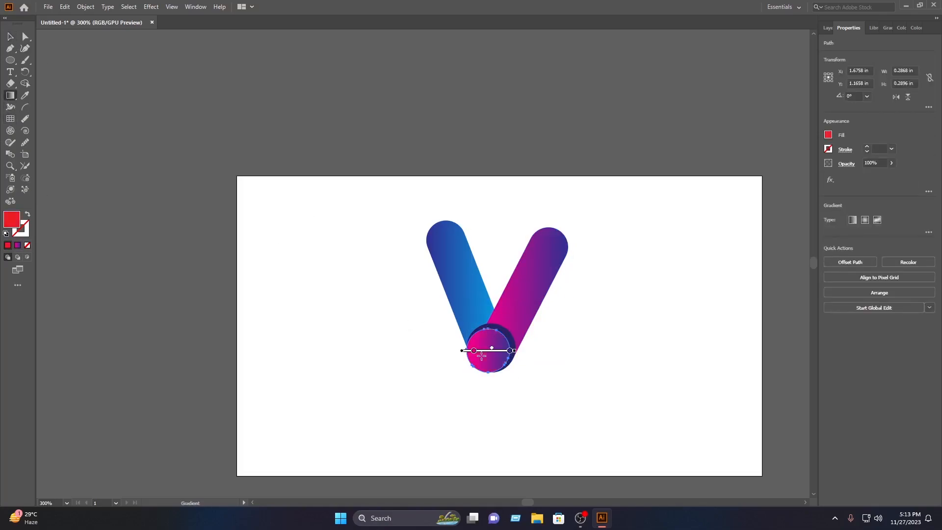
click(473, 351)
click(827, 134)
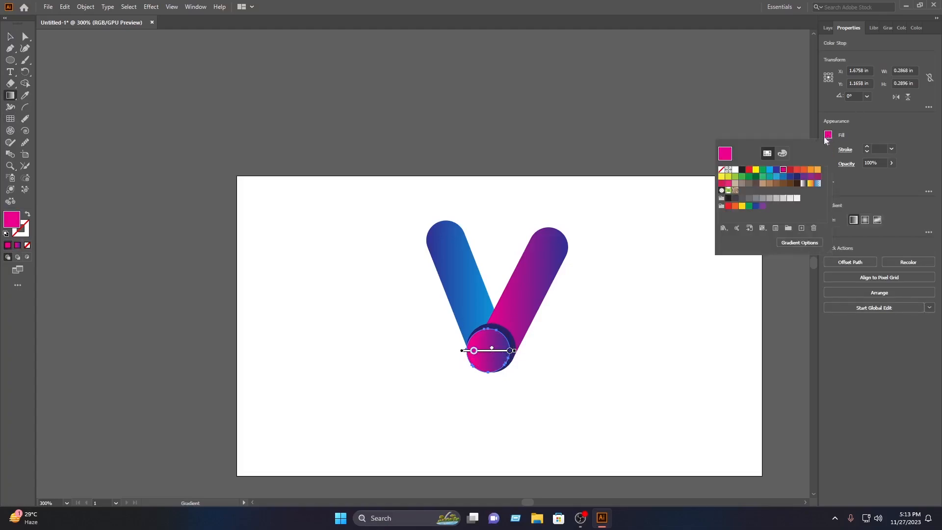
click(769, 170)
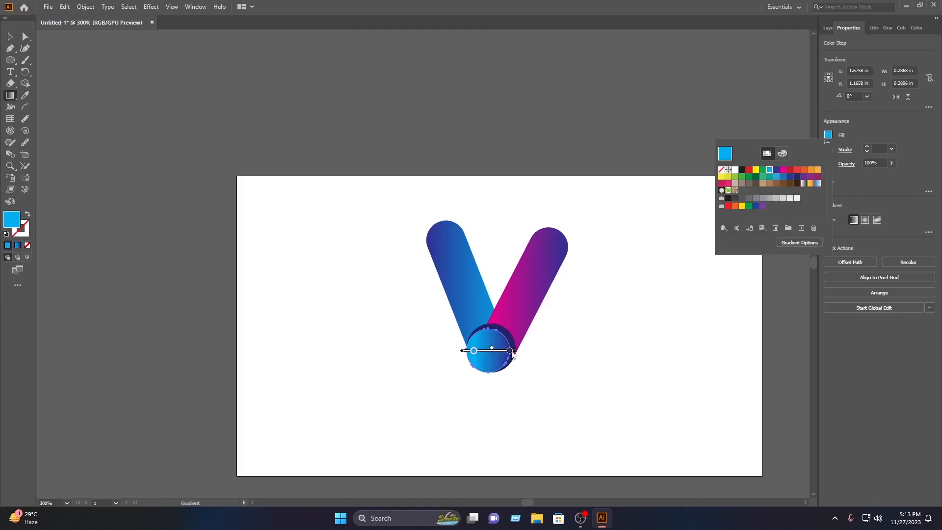
Shift the right color stop of the joint circle's gradient inward toward the circle's center
click(512, 353)
double_click(510, 350)
click(498, 352)
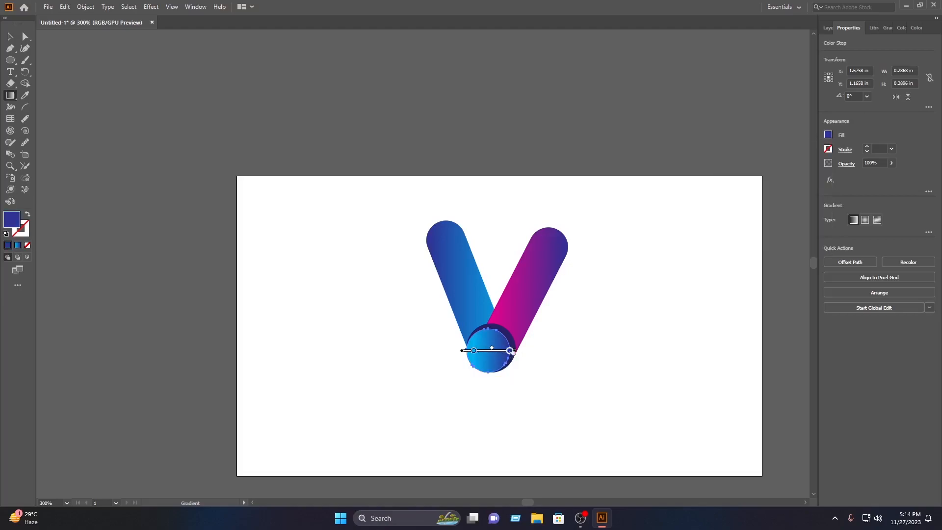
drag(510, 350, 496, 350)
click(13, 36)
click(635, 451)
Select the whole V logo, enlarge it to about 1.64 by 1.76 in and reposition it on the artboard
drag(590, 416, 397, 251)
click(589, 310)
drag(577, 418, 435, 268)
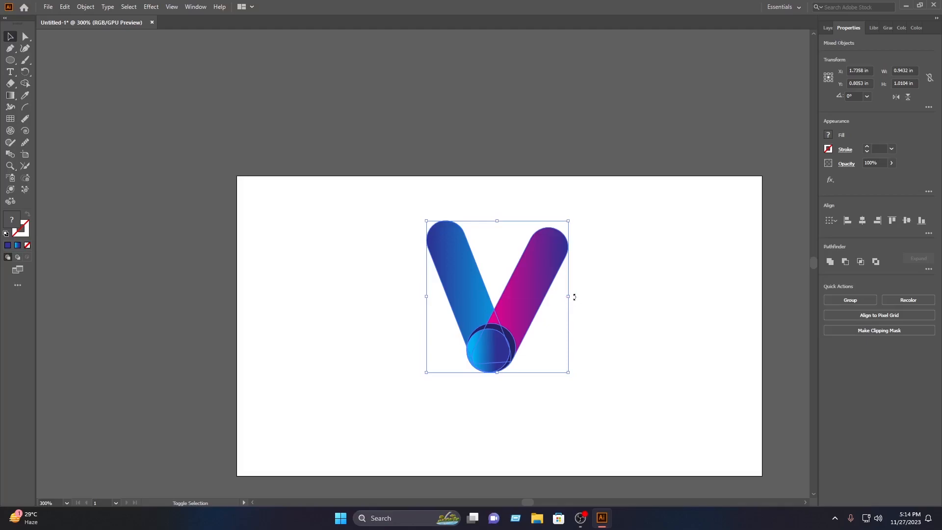
mouse_move(567, 296)
mouse_down()
mouse_move(649, 304)
mouse_move(567, 322)
mouse_move(653, 326)
mouse_move(572, 296)
mouse_up()
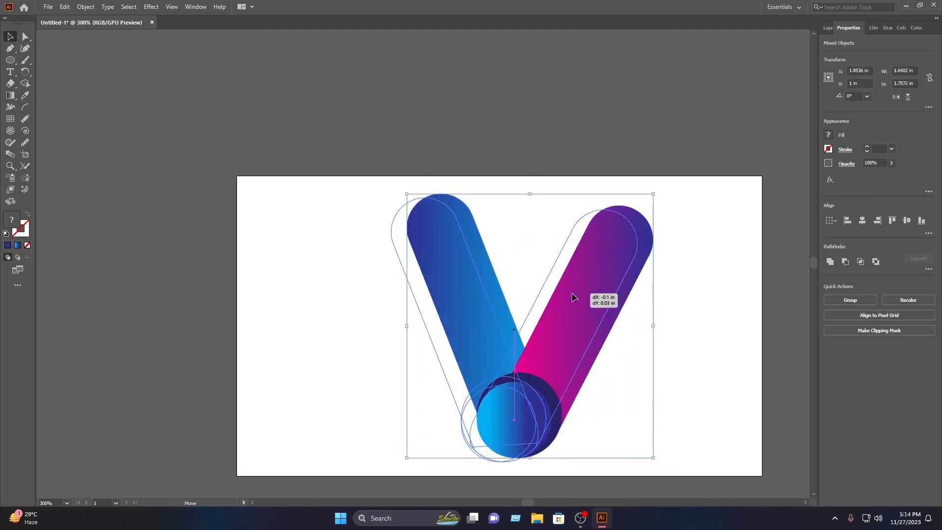
click(725, 293)
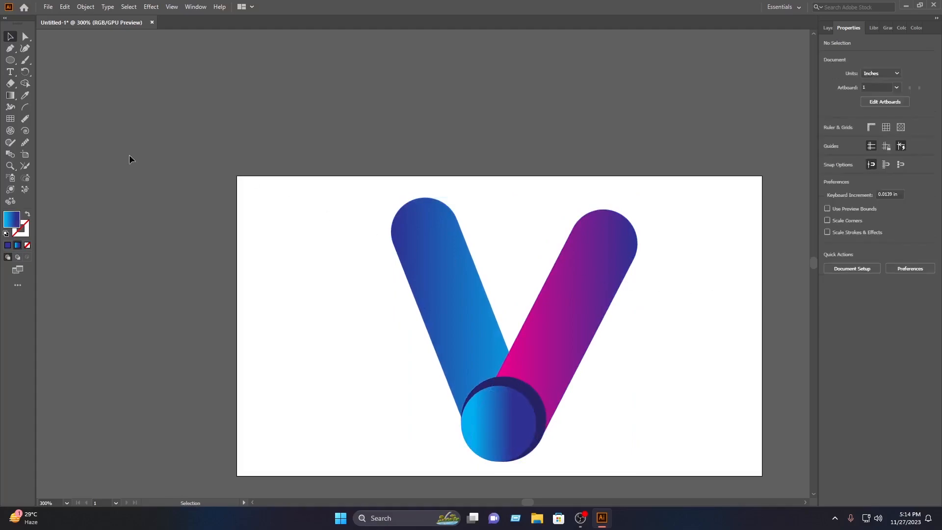
Draw a thin vertical rectangle about 0.05 by 1.17 in beside the V and fully round its corners
drag(11, 61, 37, 60)
drag(310, 225, 317, 401)
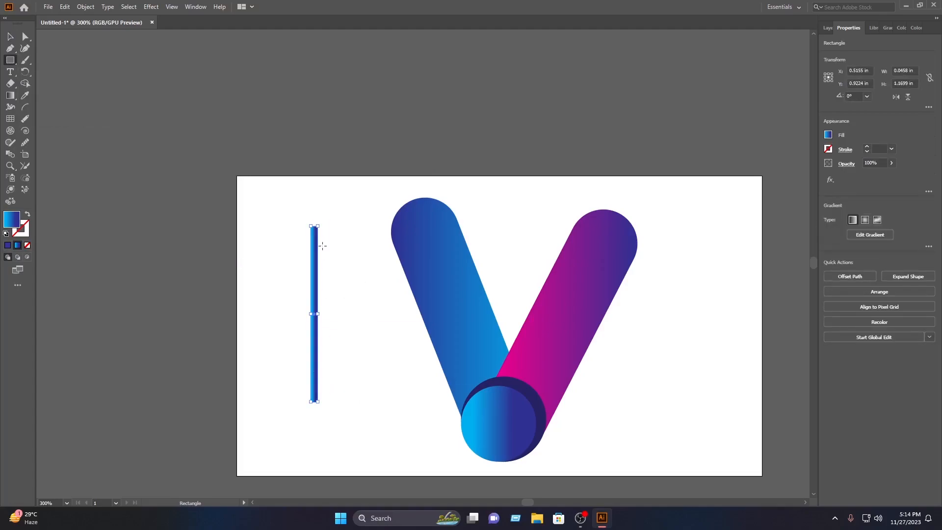
scroll(323, 245, up, 4)
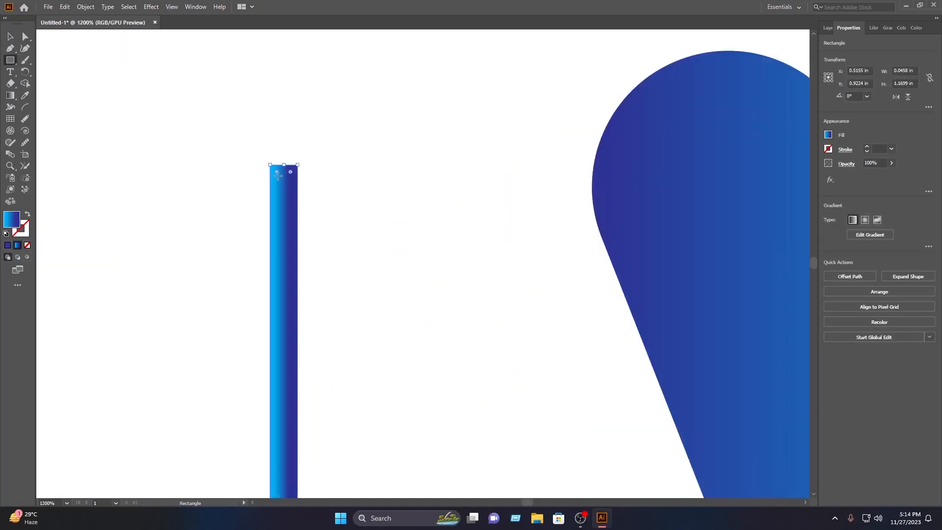
drag(278, 173, 289, 211)
click(10, 36)
scroll(402, 189, down, 4)
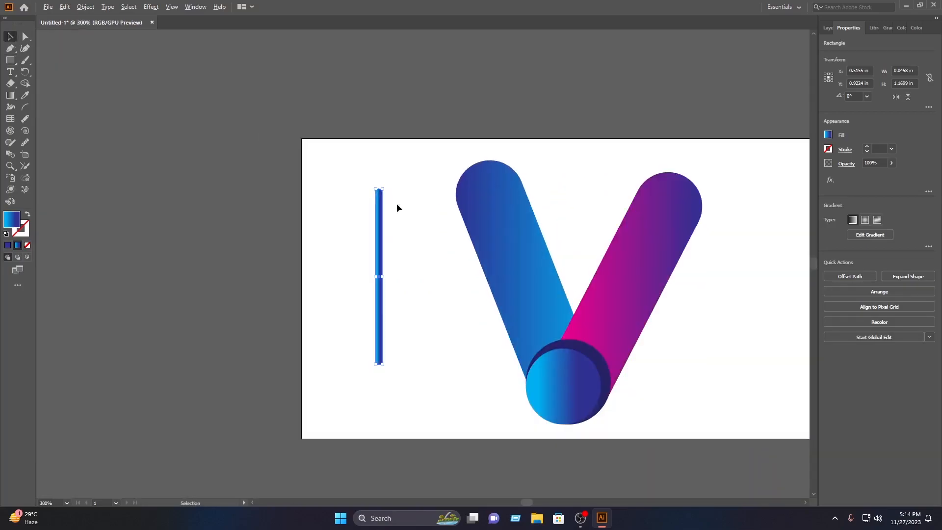
Place the thin bar parallel to the left bar's inner edge, rotated about 20.4°, and shorten it to fit inside the V
drag(381, 253, 572, 225)
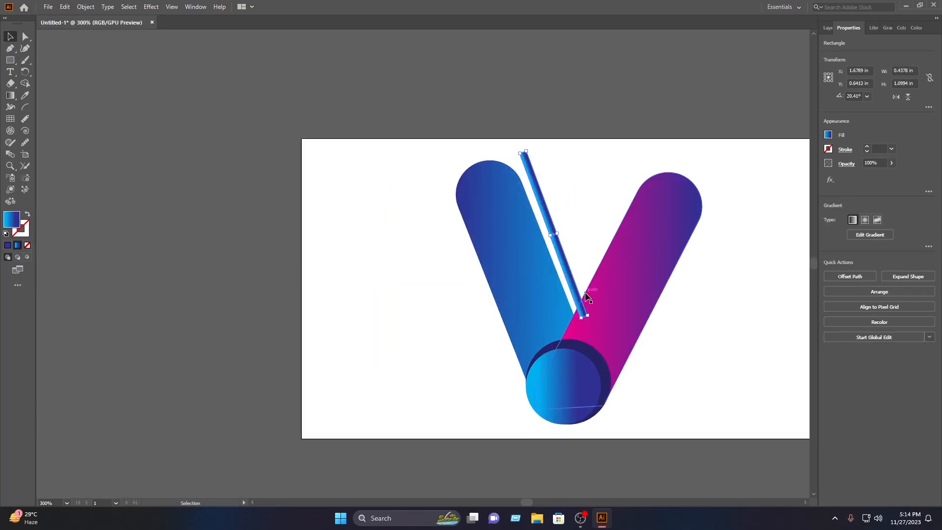
drag(587, 313, 595, 268)
click(594, 192)
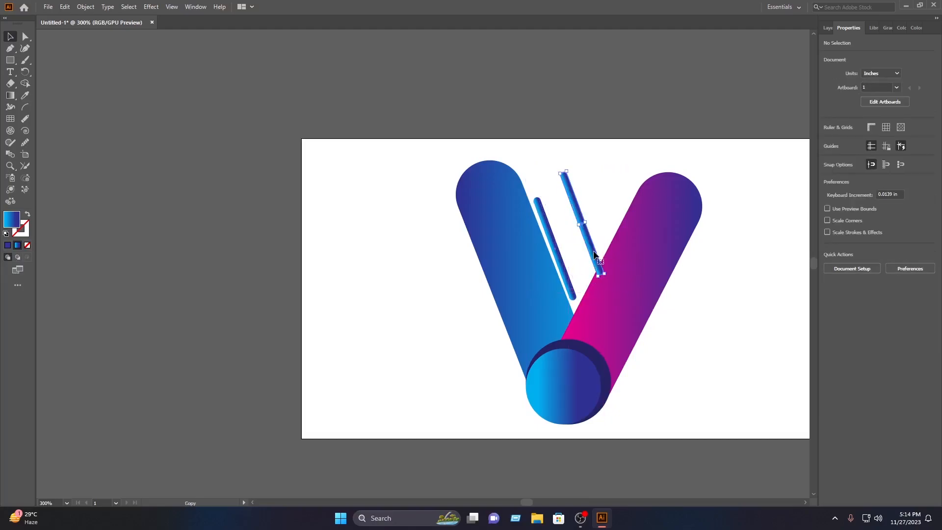
Duplicate the thin bar and align the copy along the right bar's inner edge so the two form a small V
drag(592, 221, 609, 257)
key(Left)
key(Up)
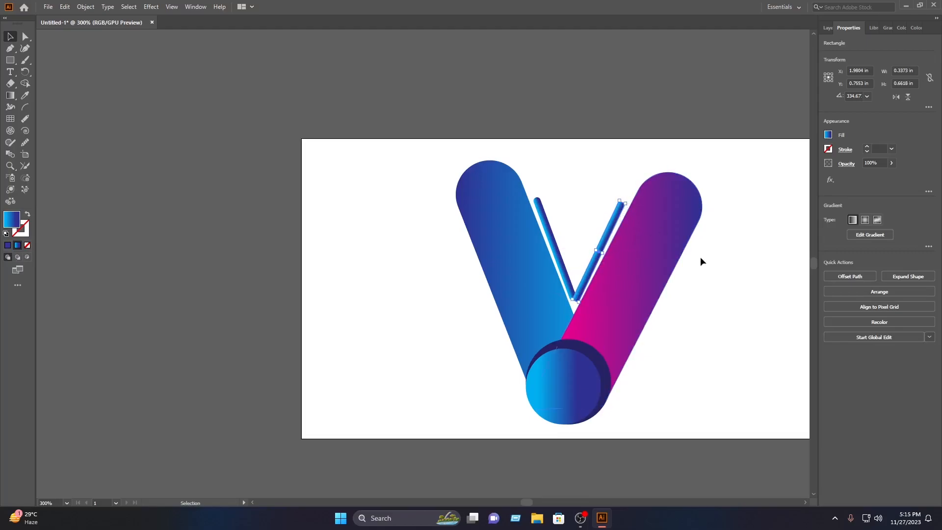
Undo the last rotation and nudge of the copied thin bar beside the right bar
scroll(603, 258, up, 7)
key(ctrl+z)
scroll(685, 243, down, 5)
click(777, 387)
drag(694, 291, 424, 224)
click(361, 219)
key(Down)
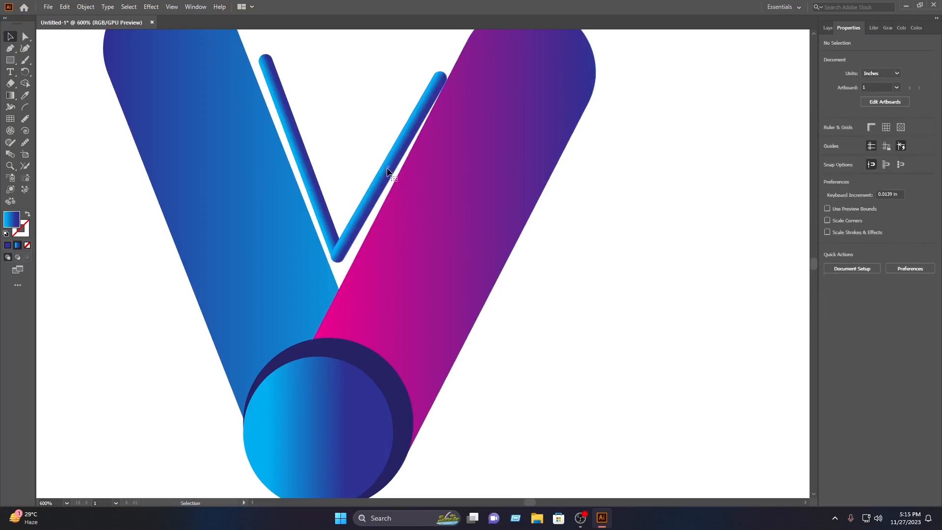
Set the right color stop of the right thin bar's gradient to magenta
click(10, 95)
click(391, 168)
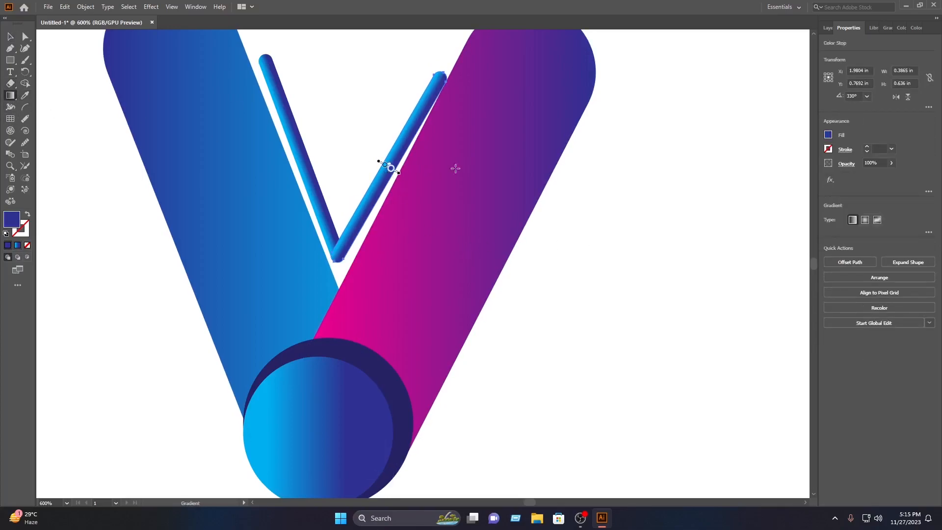
click(829, 135)
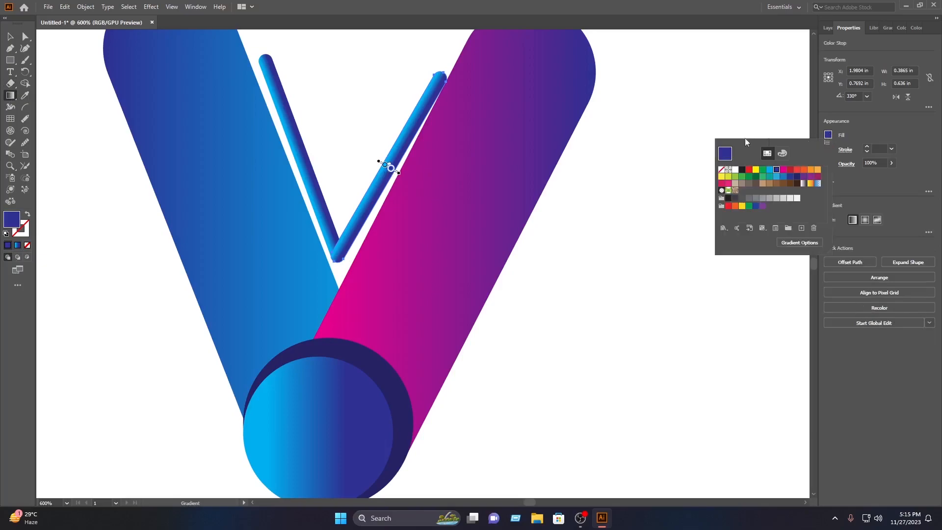
click(785, 169)
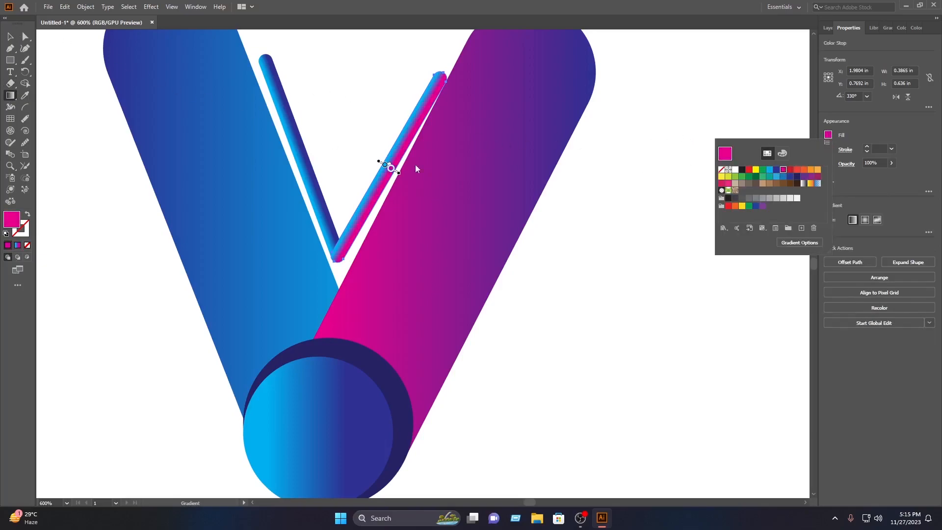
Set the left color stop of the right thin bar's gradient to indigo blue
click(385, 165)
double_click(384, 164)
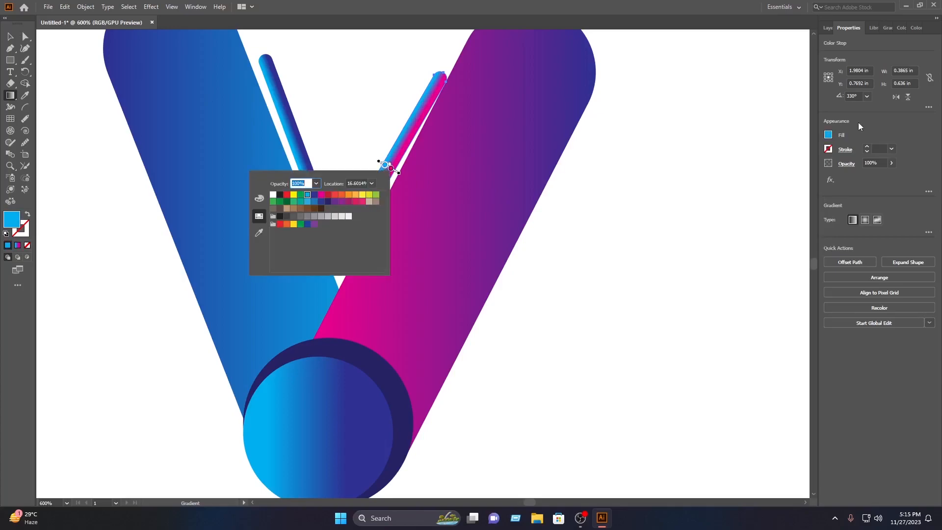
click(827, 135)
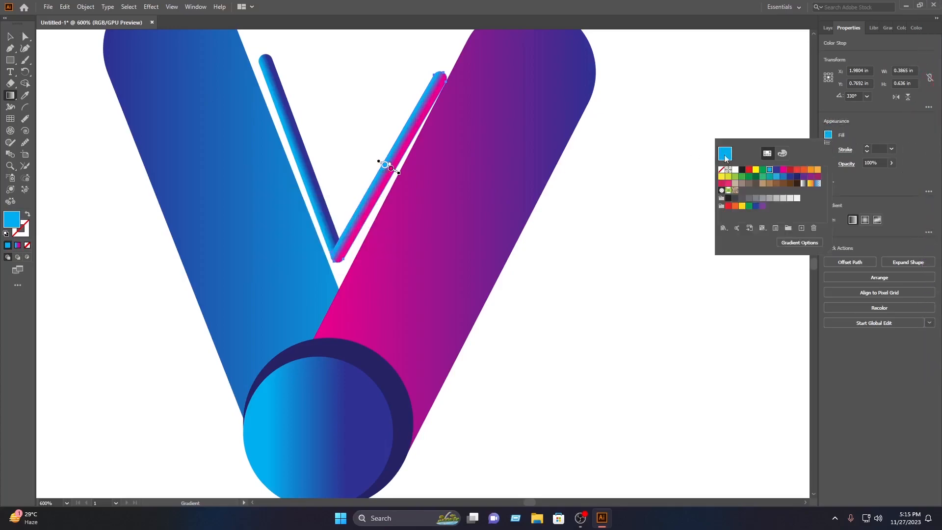
click(776, 170)
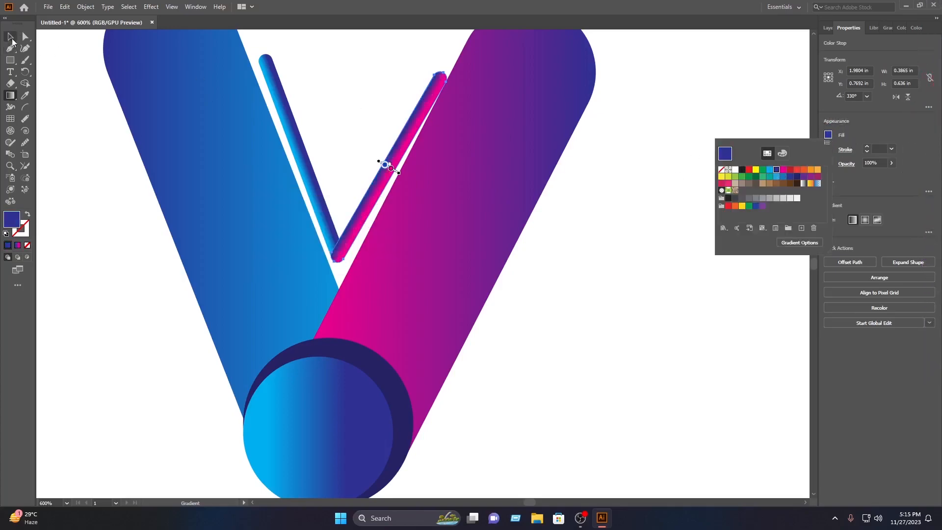
click(10, 36)
click(105, 167)
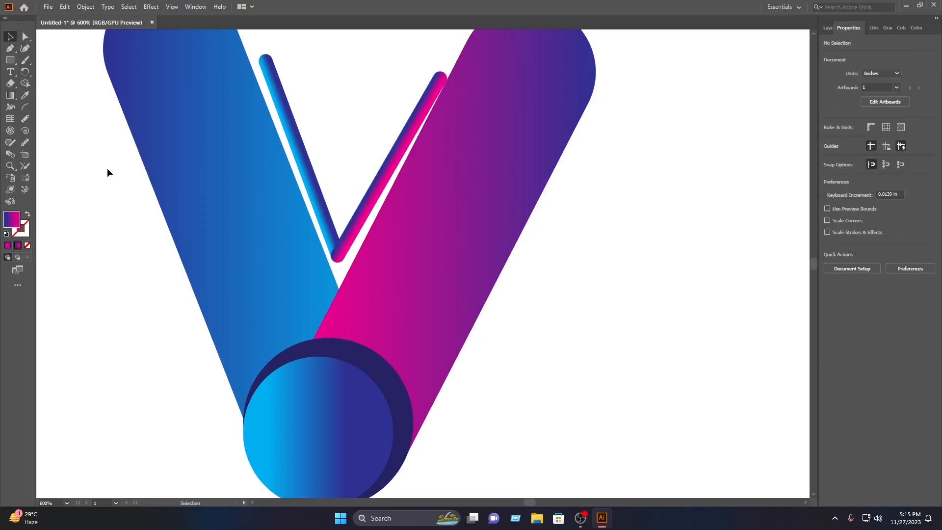
Rotate and reposition the right thin bar so it runs parallel to the right bar with an even gap
scroll(107, 166, down, 4)
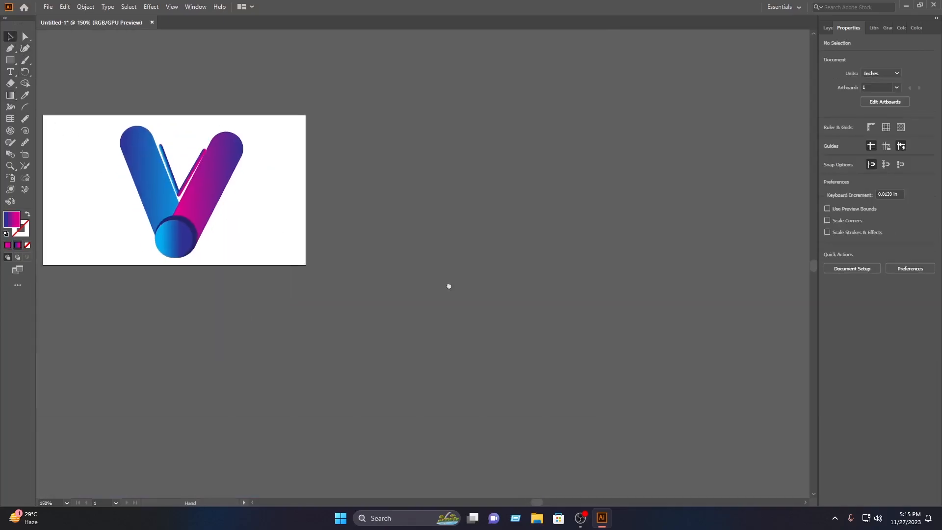
scroll(417, 314, up, 3)
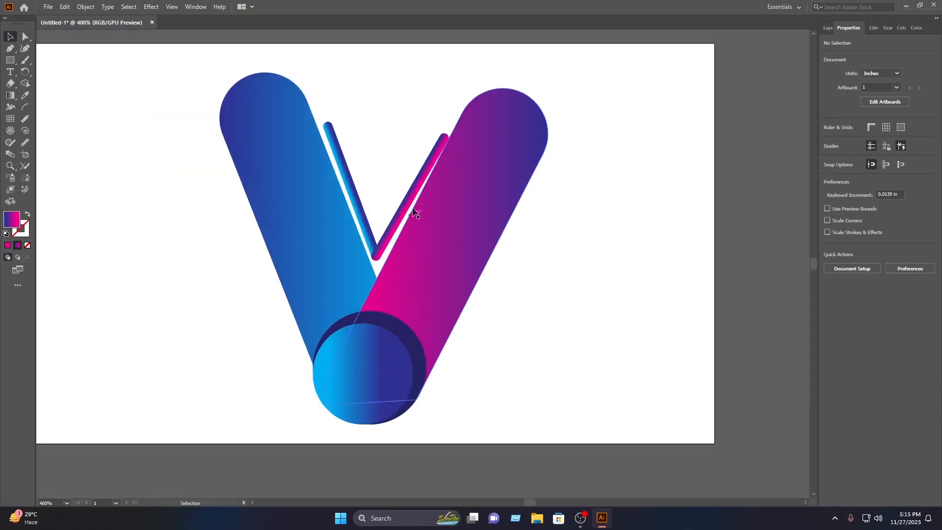
click(416, 197)
drag(417, 199, 413, 187)
click(394, 155)
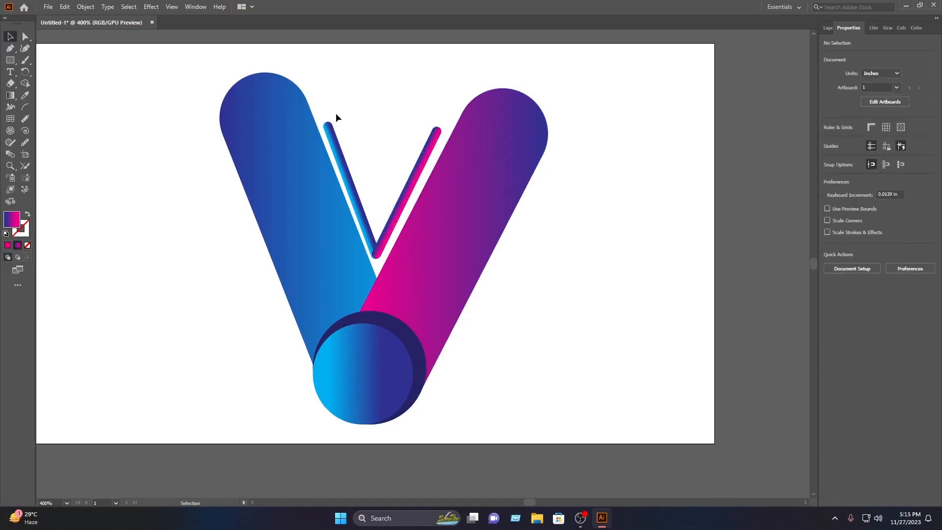
Select both thin bars and shift them slightly right to center them between the V's large bars
drag(376, 143, 444, 148)
click(571, 192)
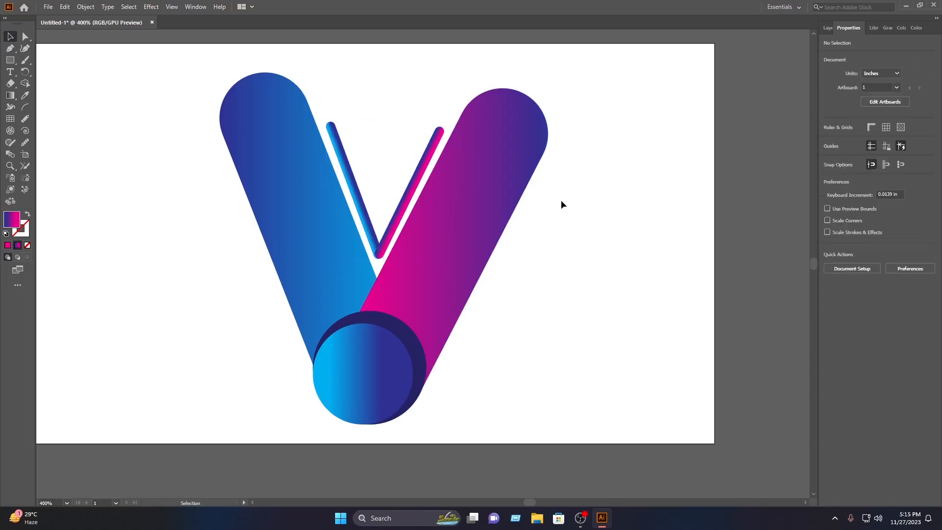
drag(633, 308, 668, 330)
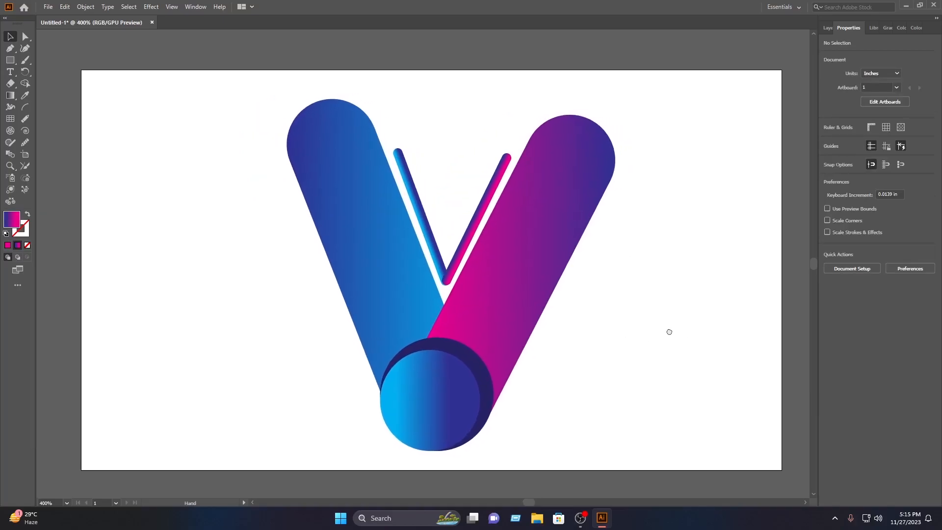
Export the logo to the Desktop as a PNG file named vv
click(48, 7)
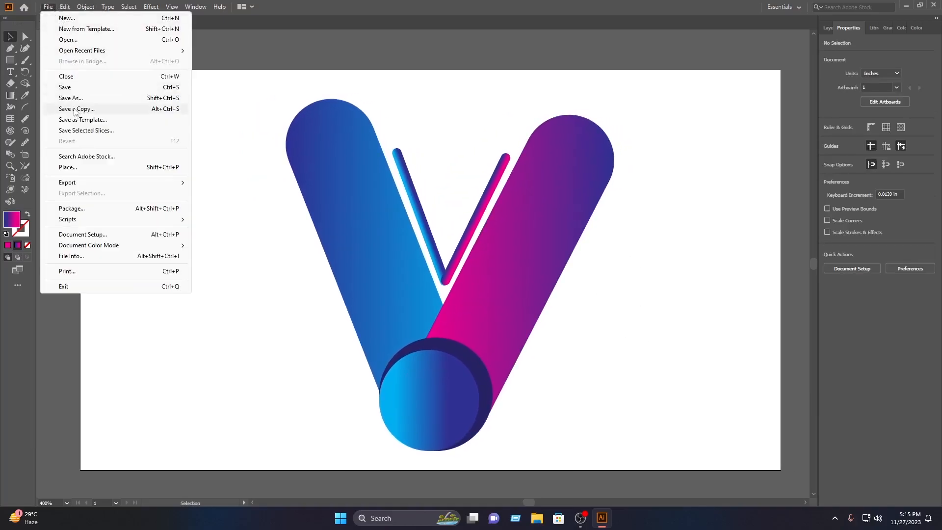
mouse_move(77, 182)
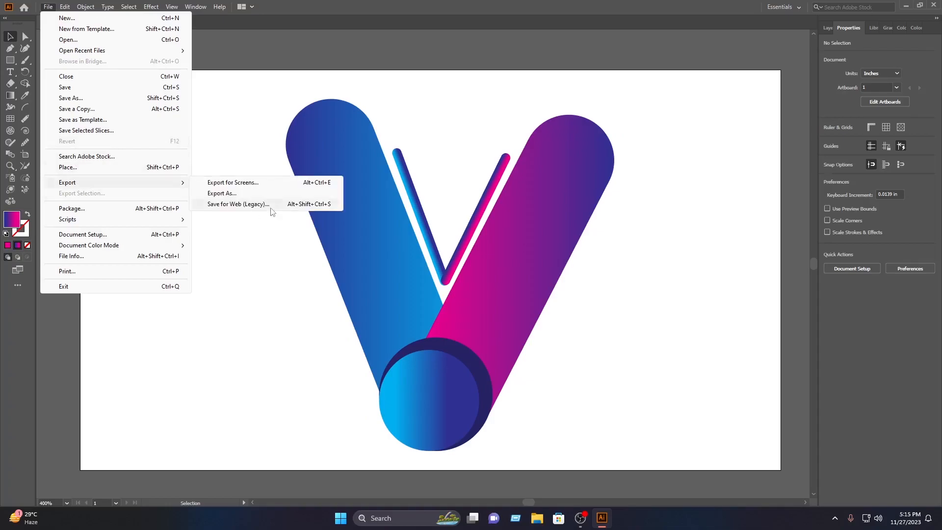
click(272, 192)
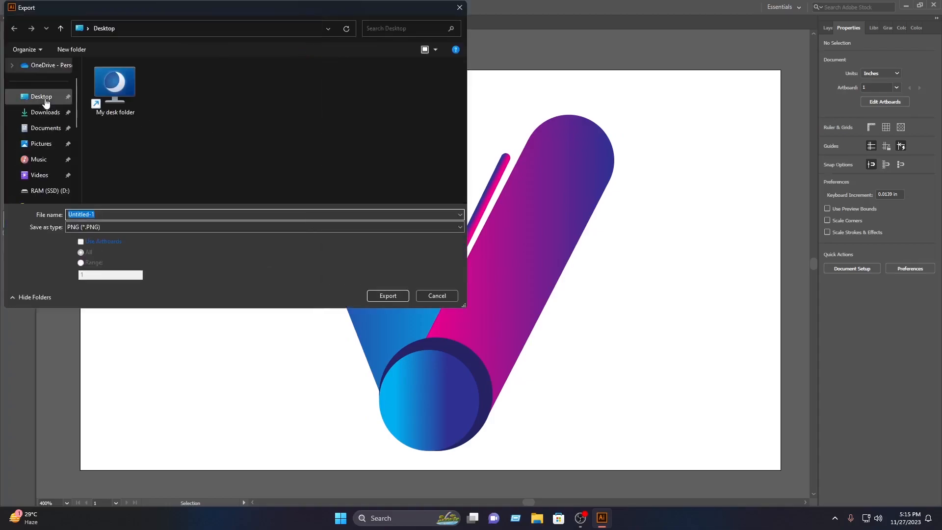
text(vv)
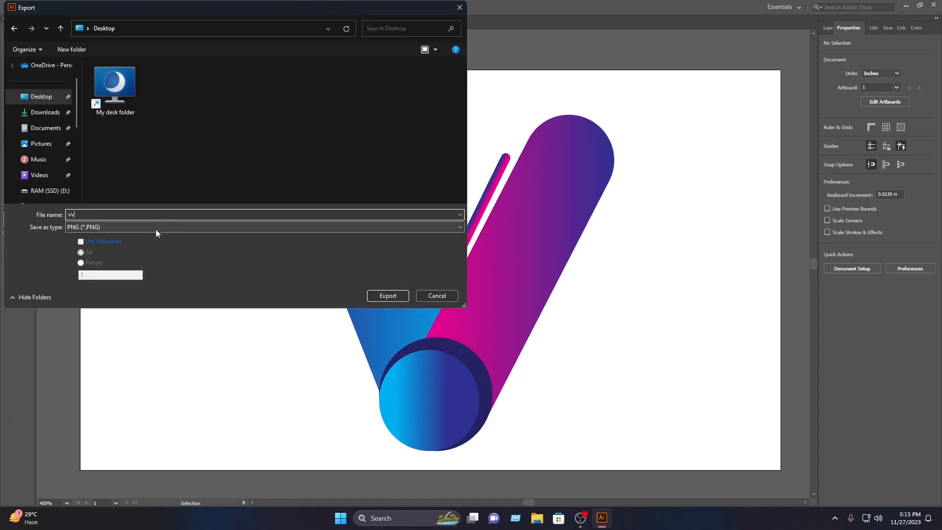
click(140, 227)
click(106, 299)
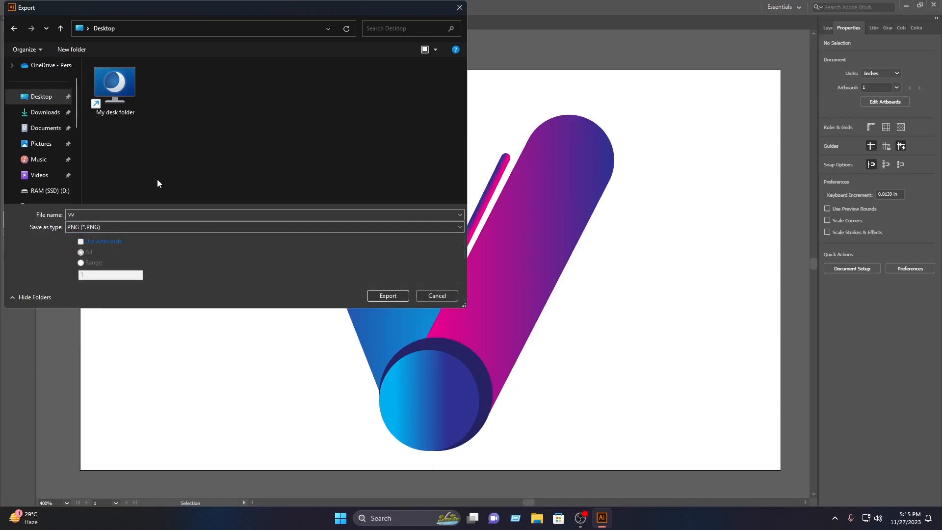
click(388, 296)
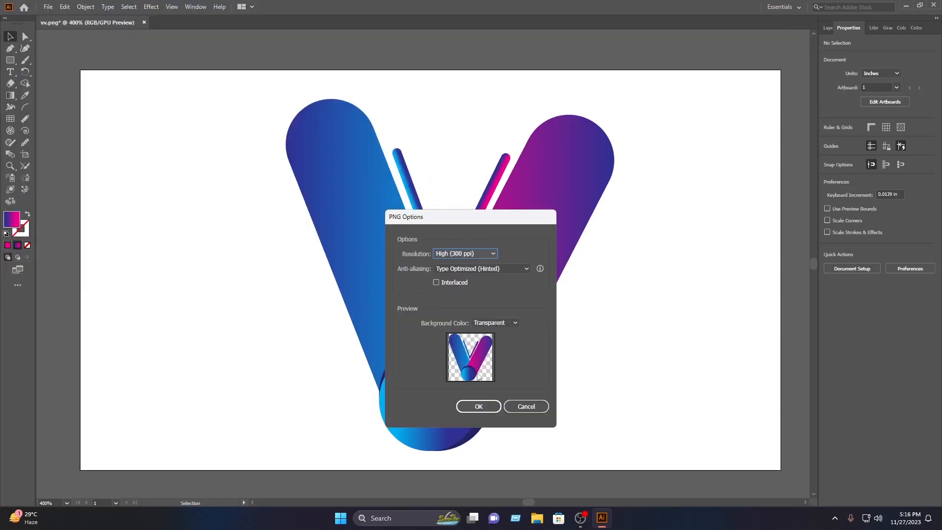
Choose the resolution and background color in the PNG options and complete the export
click(464, 253)
click(464, 286)
click(485, 324)
click(488, 338)
click(478, 406)
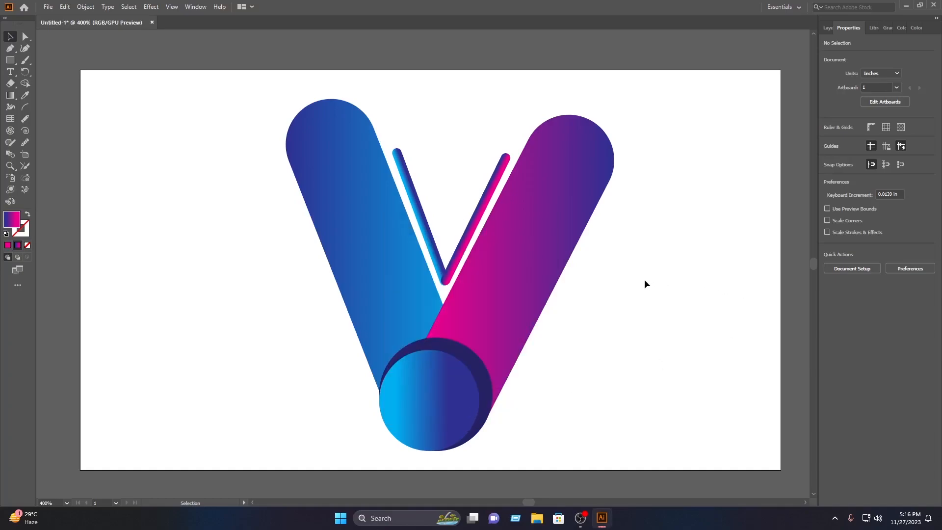
Switch to Photoshop, open 3D Logo Mockup on Glass Wall.psd and open the contents of its [YOUR LOGO HERE] smart object
mouse_move(934, 98)
click(917, 179)
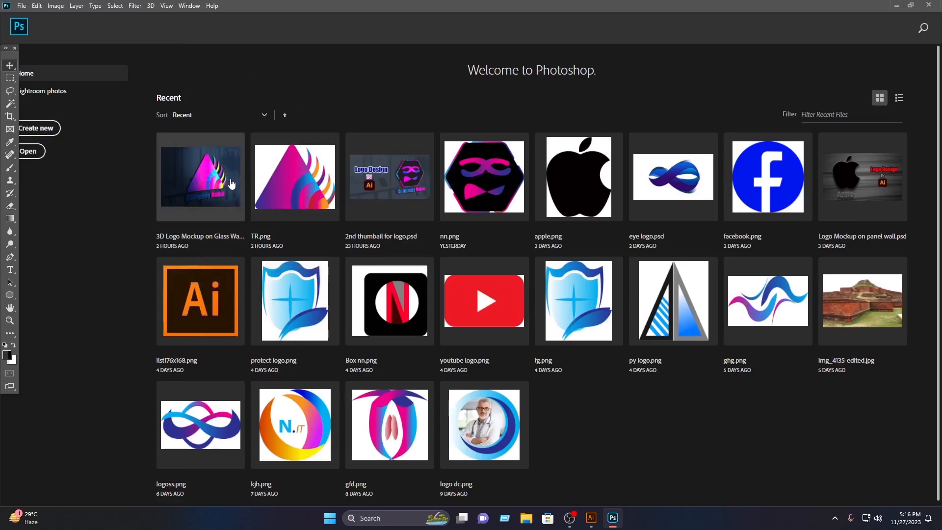
click(244, 169)
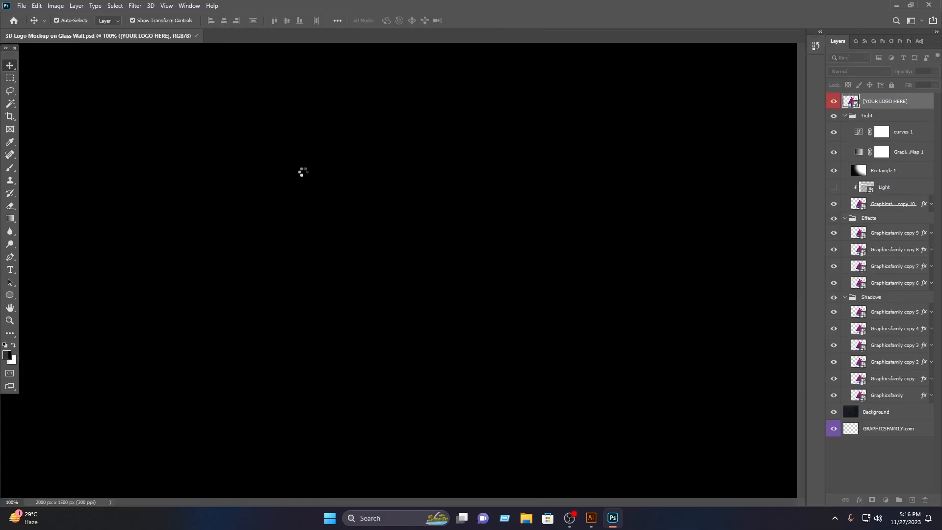
double_click(851, 101)
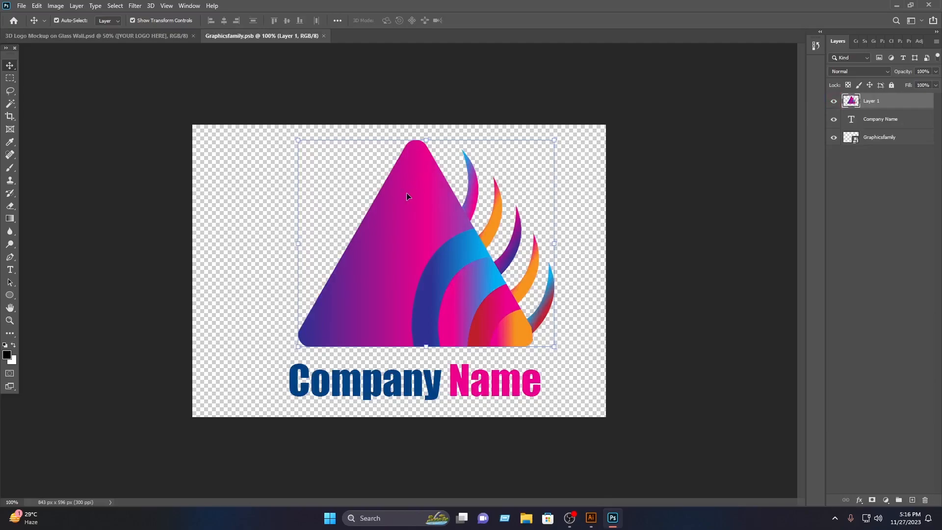
Delete the triangle logo from the smart object's contents and open the exported vv.png file
key(Delete)
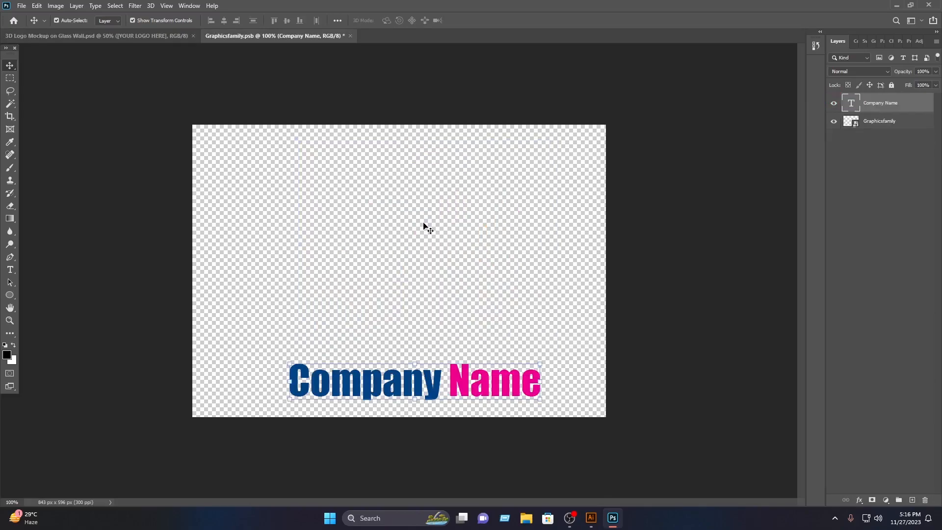
click(451, 192)
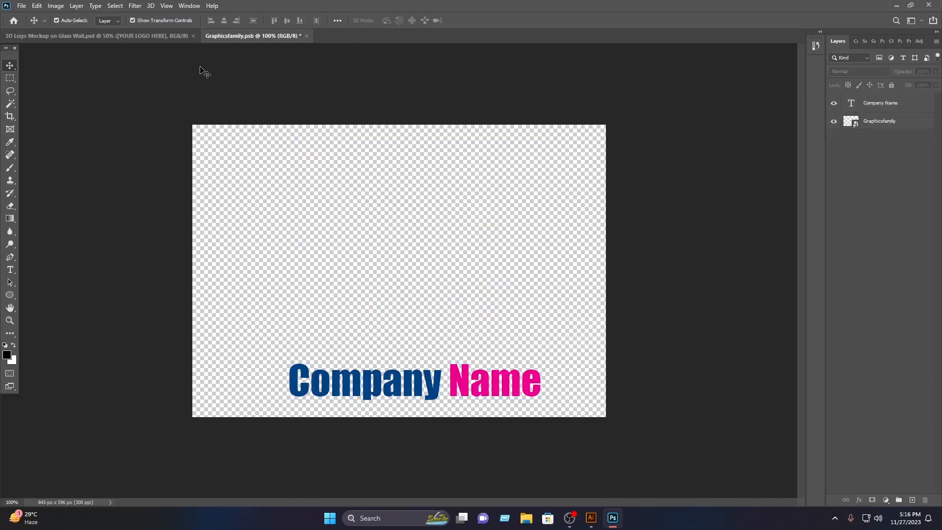
click(22, 6)
click(34, 24)
click(169, 149)
click(387, 264)
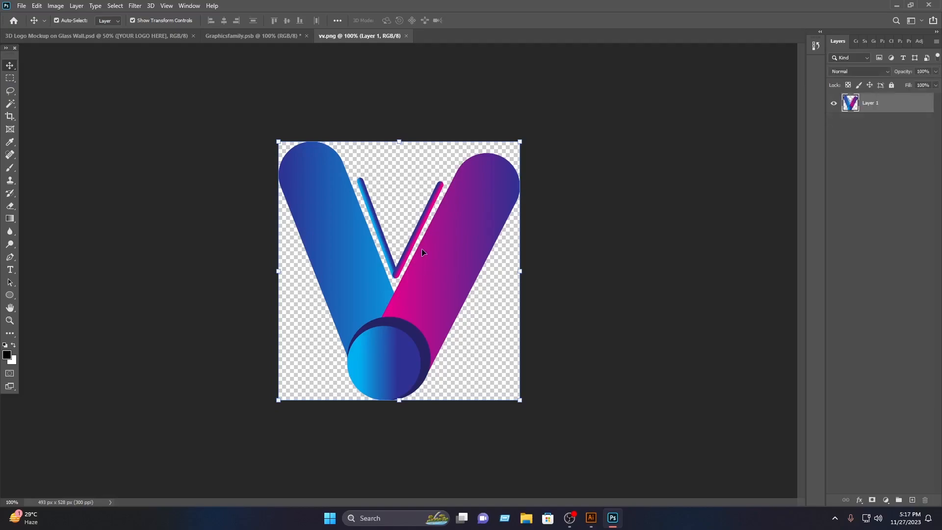
Copy the V logo from vv.png into Graphicsfamily.psb and scale it down to fit centered above the Company Name text
drag(428, 303, 475, 273)
drag(564, 238, 522, 238)
drag(461, 254, 456, 264)
click(489, 21)
click(616, 122)
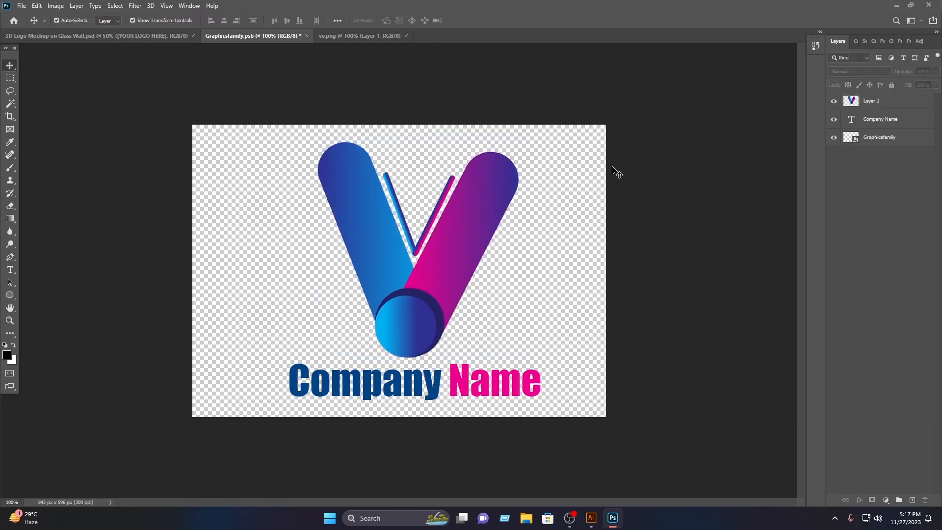
Save the edited Graphicsfamily.psb smart object, and close both it and vv.png to return to the mockup
key(ctrl+s)
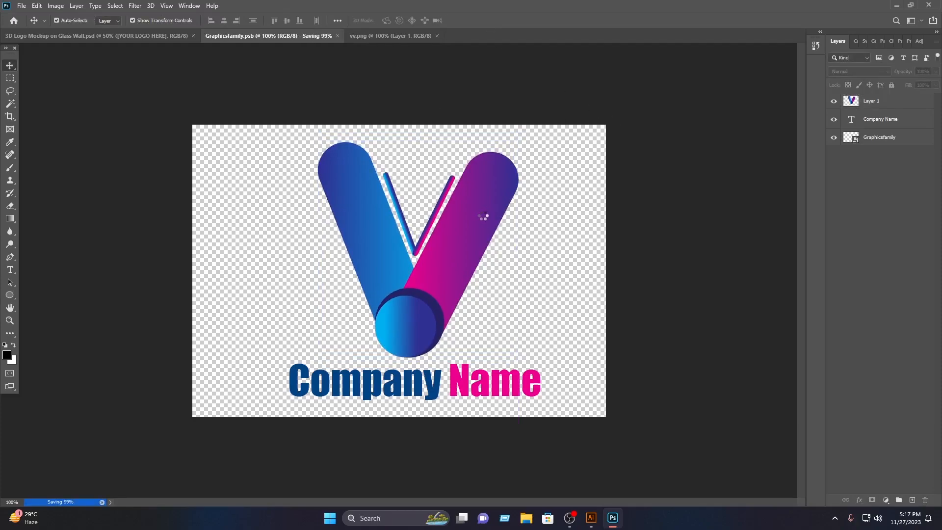
click(306, 35)
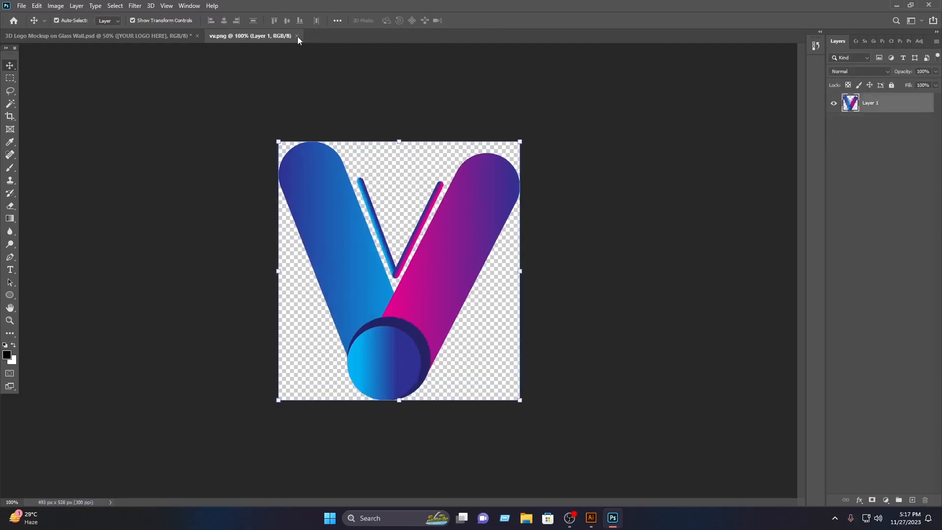
click(297, 36)
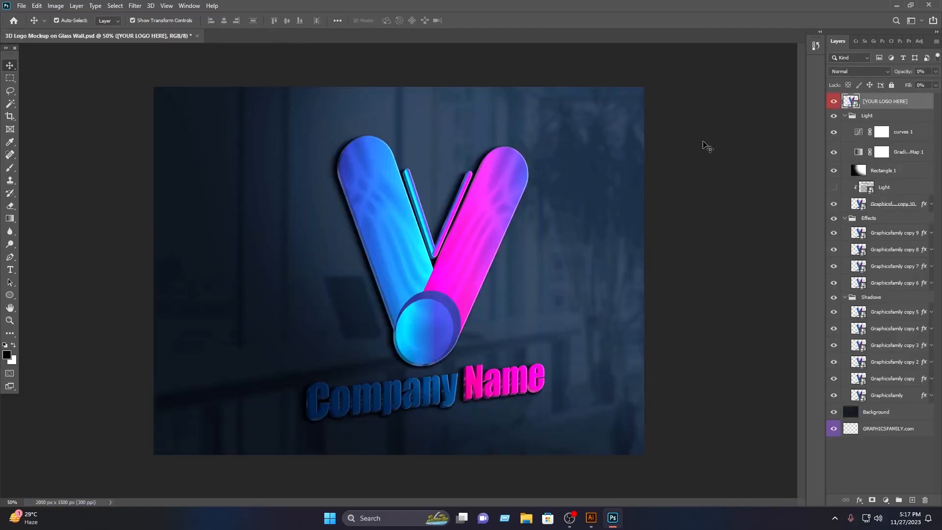